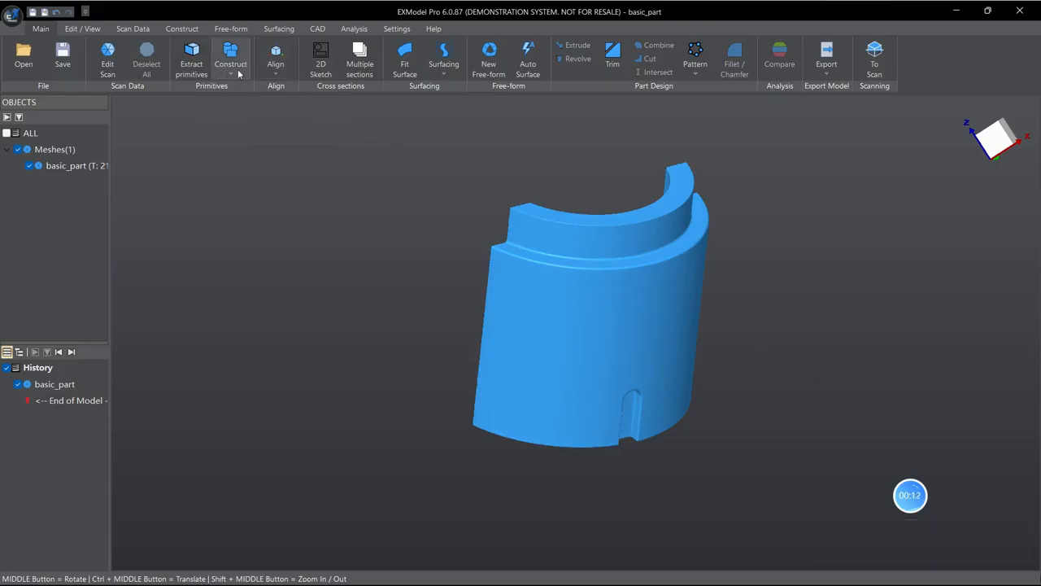
Step: Extract an unconstrained plane from the flat cut face of the basic_part mesh and keep extracting primitives
click(226, 72)
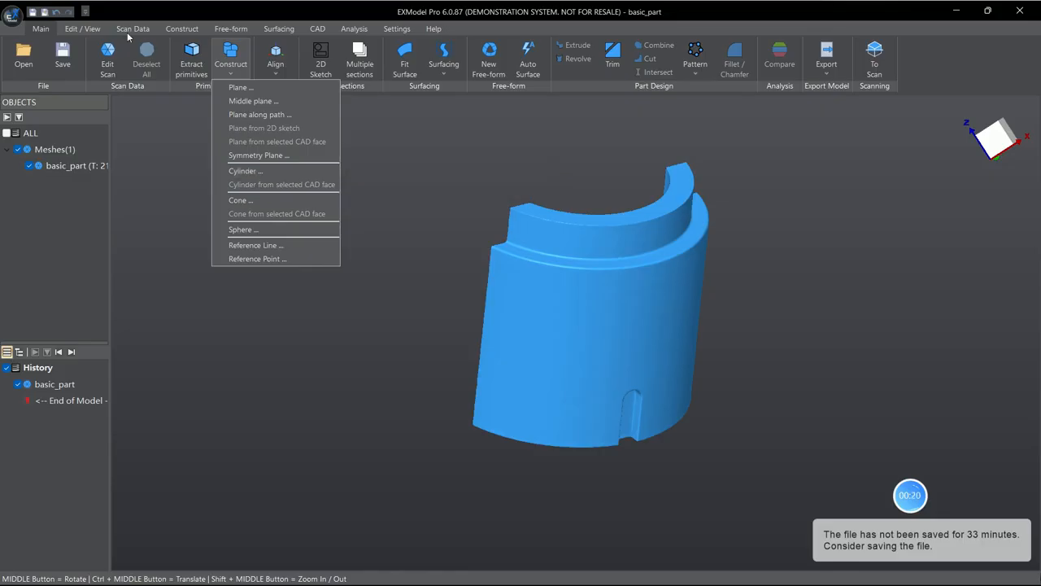
click(179, 28)
click(179, 28)
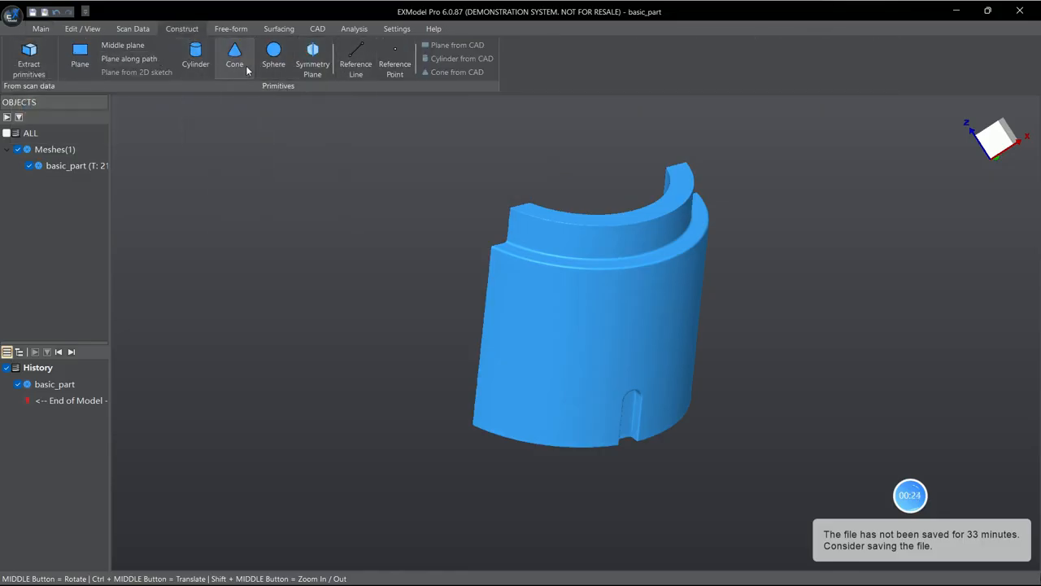
mouse_move(649, 330)
middle_down()
mouse_move(595, 277)
mouse_move(636, 269)
mouse_move(774, 376)
mouse_move(921, 318)
middle_up()
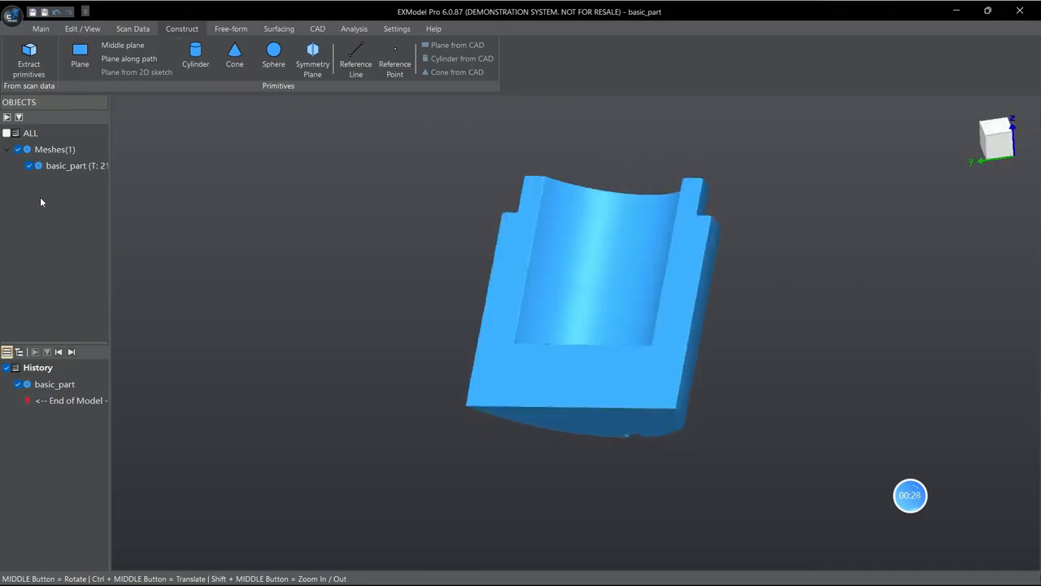
click(29, 57)
click(513, 388)
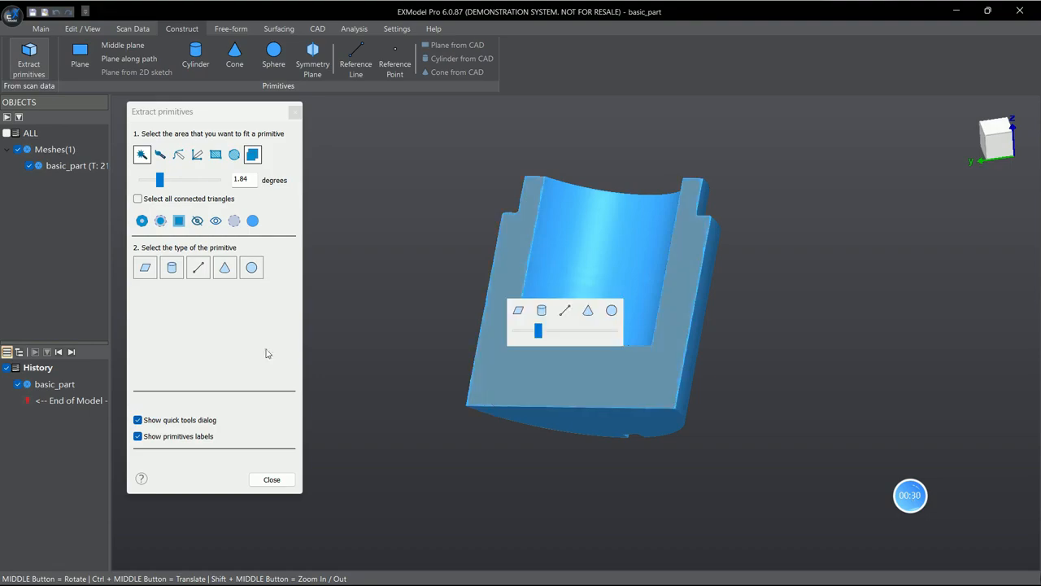
click(145, 266)
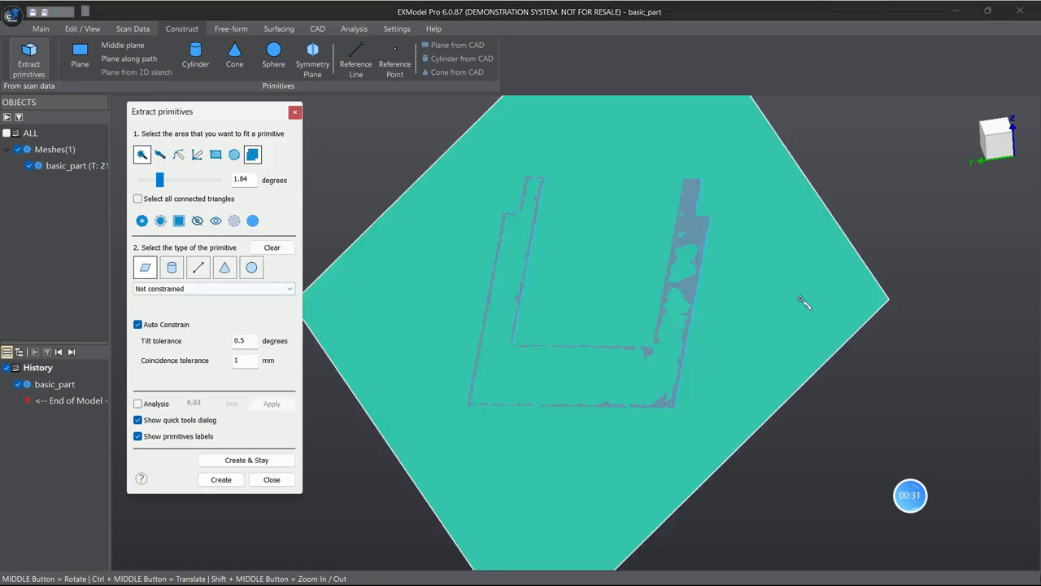
click(247, 460)
Step: Extract a second unconstrained plane from the bottom face of the part and finish primitive extraction
middle_drag(618, 350, 841, 355)
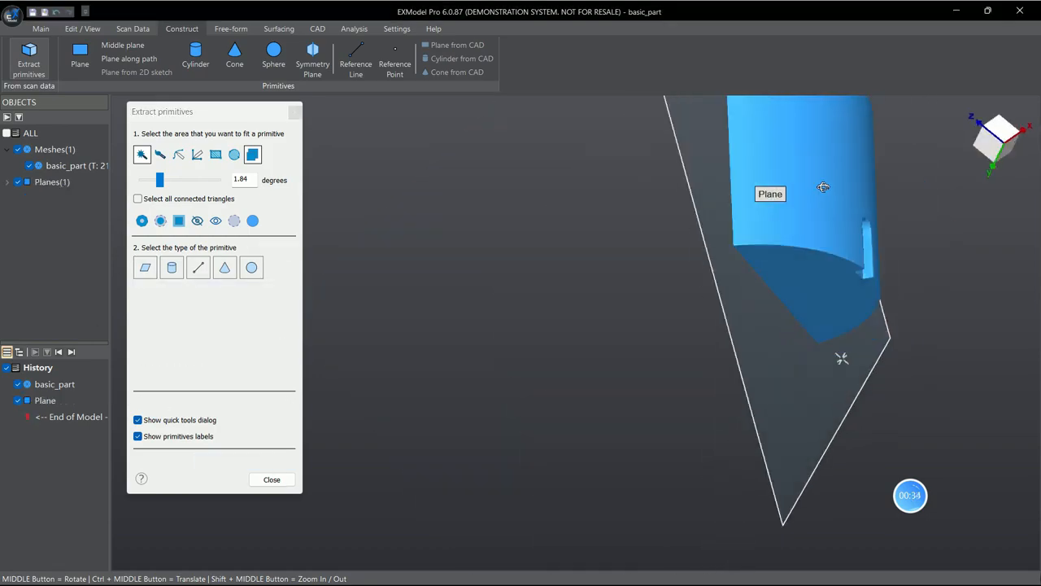
click(813, 281)
click(145, 268)
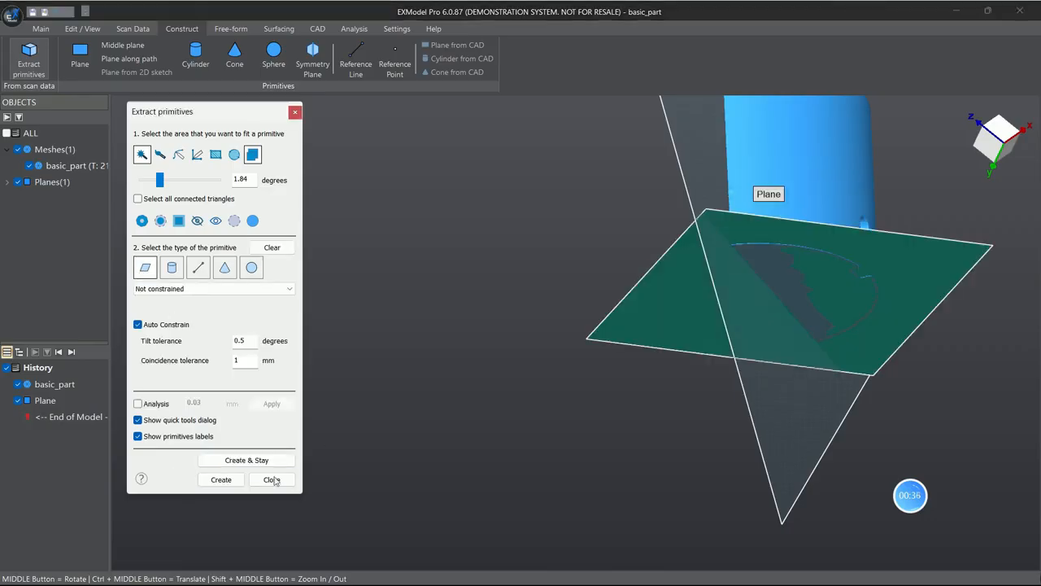
click(249, 481)
mouse_move(667, 214)
middle_down()
mouse_move(667, 500)
mouse_move(831, 305)
mouse_move(667, 321)
mouse_move(708, 298)
mouse_move(674, 296)
mouse_move(682, 302)
middle_up()
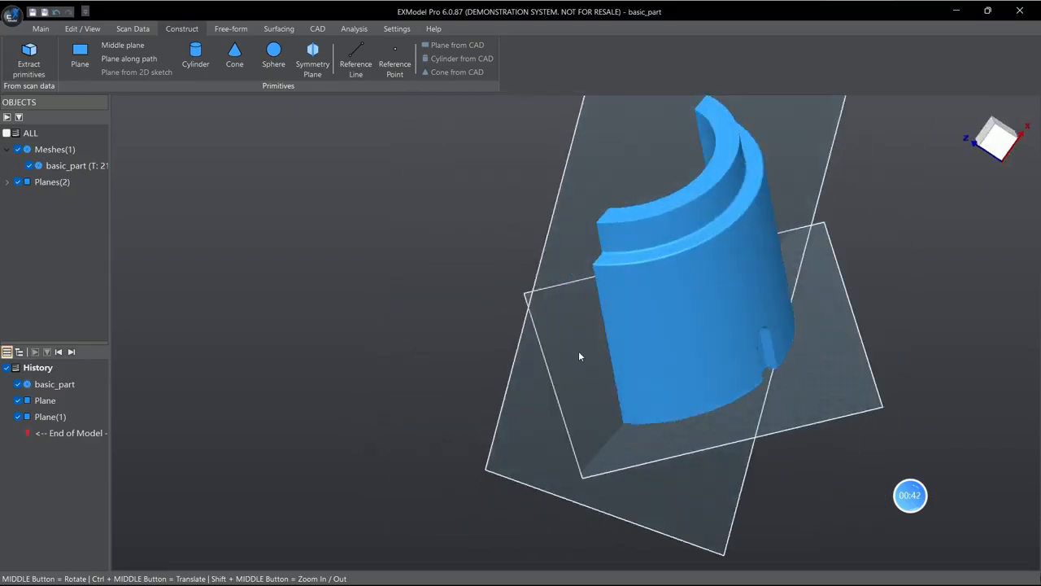
middle_drag(579, 355, 684, 334)
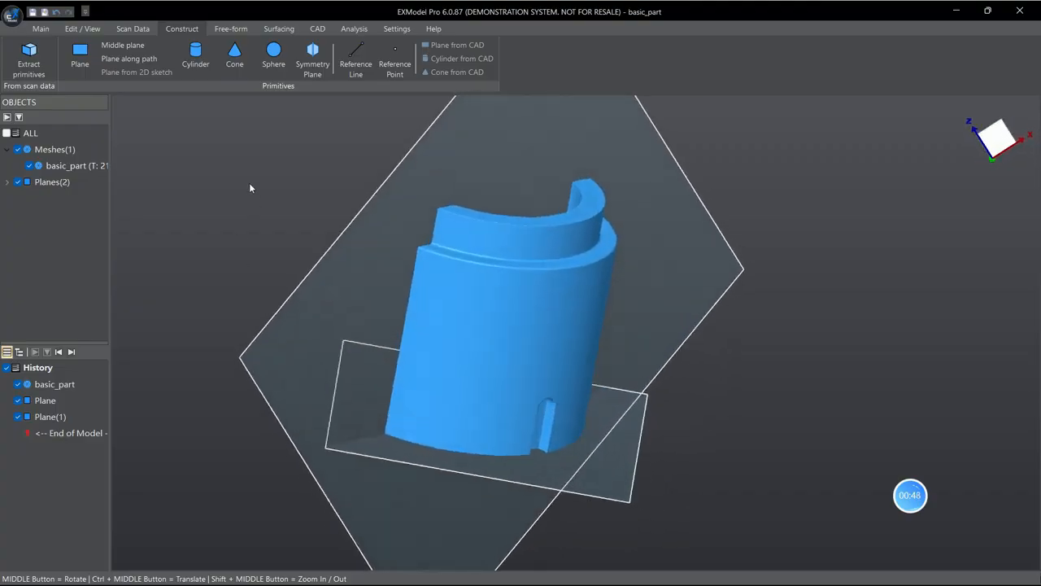
Step: Start a reference line in Constructed mode and stretch both of its ends to a length of about 657 mm
click(355, 61)
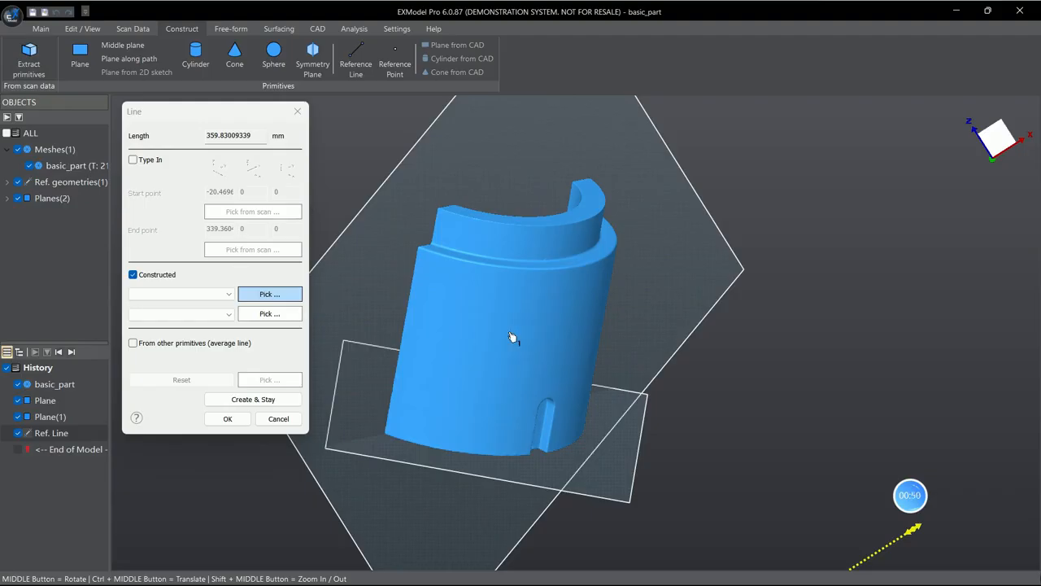
click(134, 161)
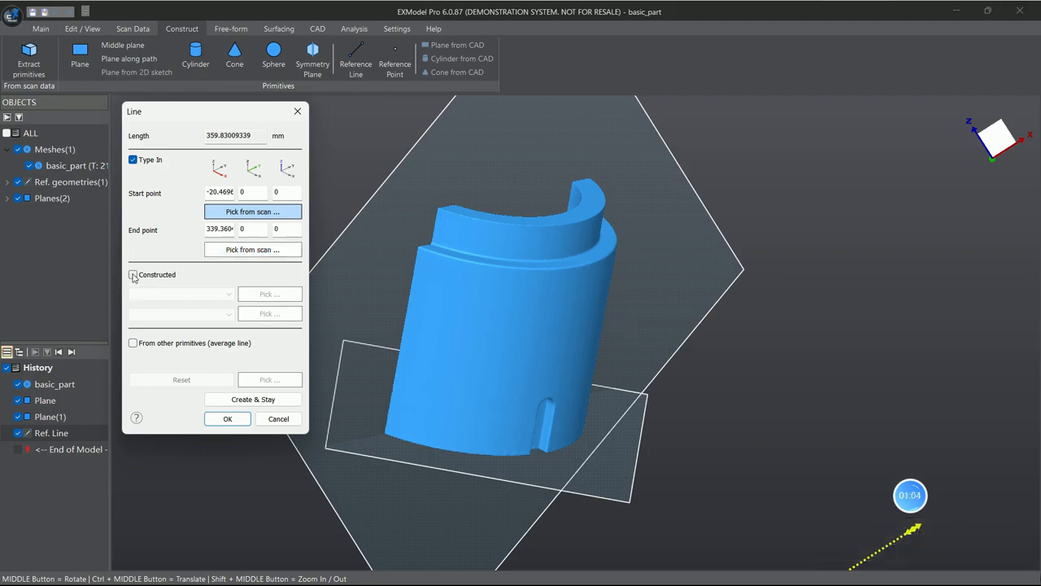
click(133, 275)
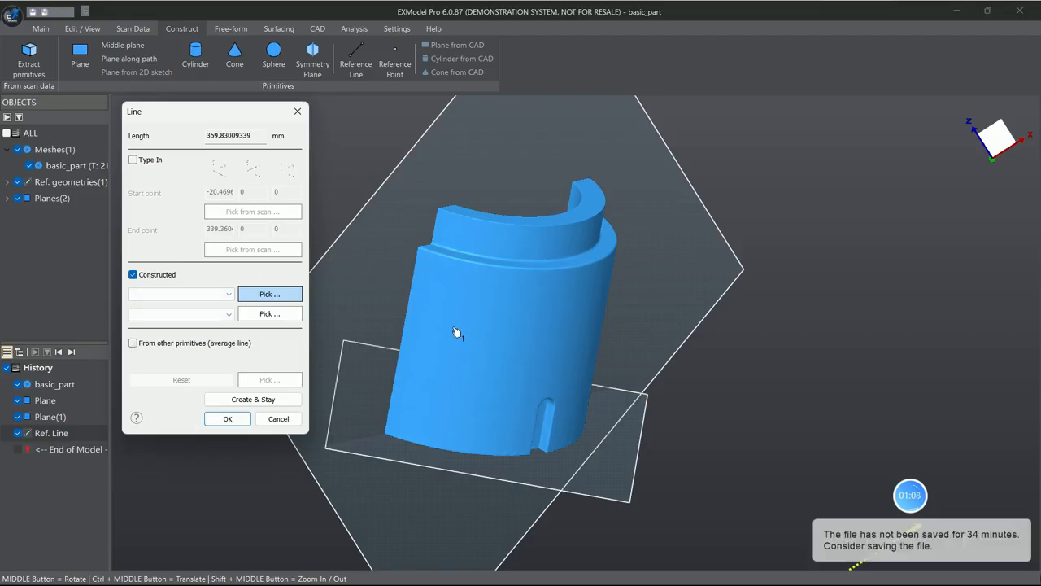
middle_drag(456, 333, 408, 340)
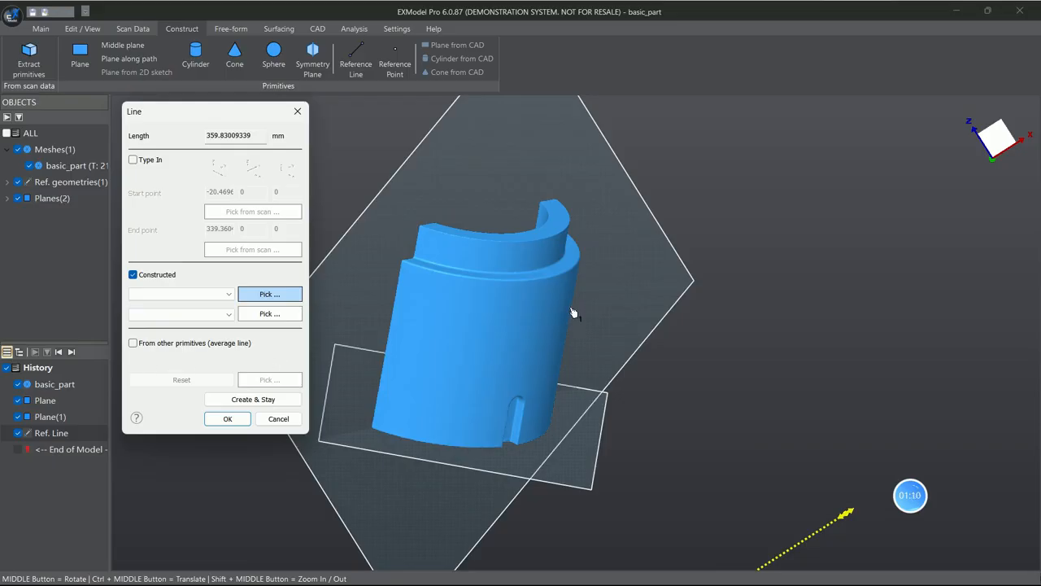
scroll(572, 314, down, 4)
drag(675, 380, 697, 315)
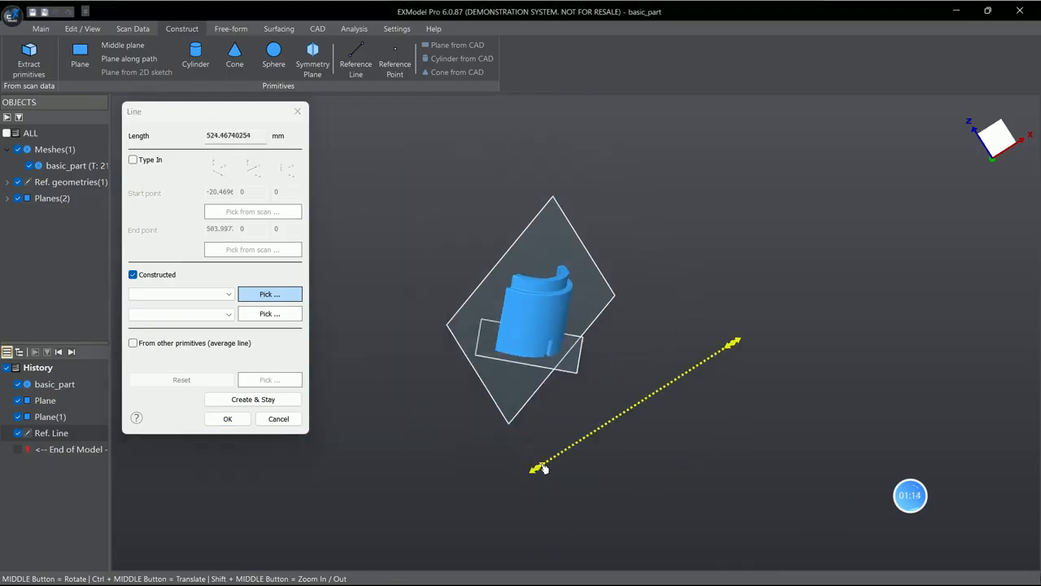
drag(543, 468, 484, 476)
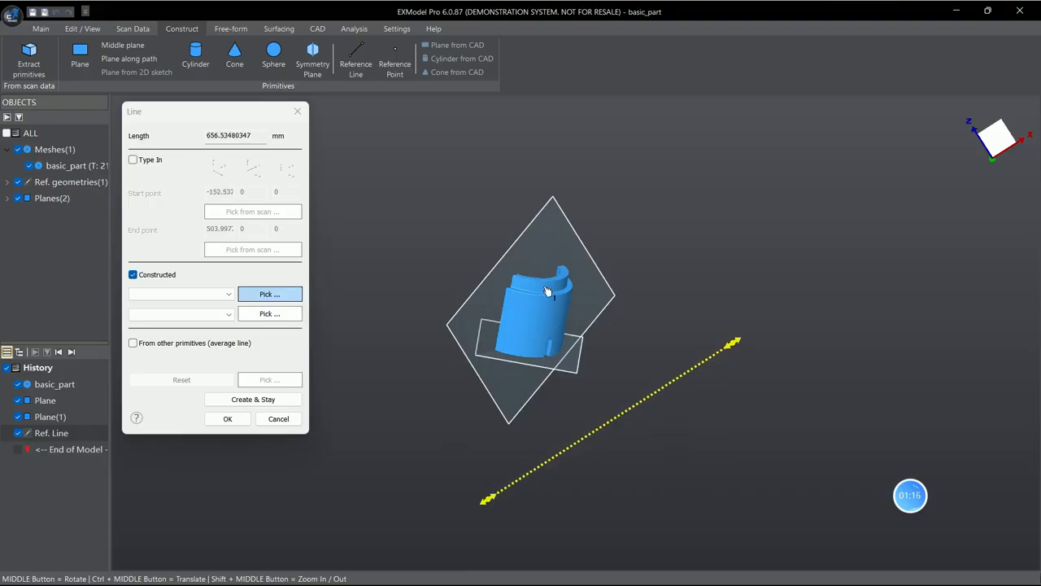
Step: Examine the part, the two extracted planes where they meet at the base, and the reference line preview
scroll(547, 291, up, 3)
scroll(585, 342, up, 3)
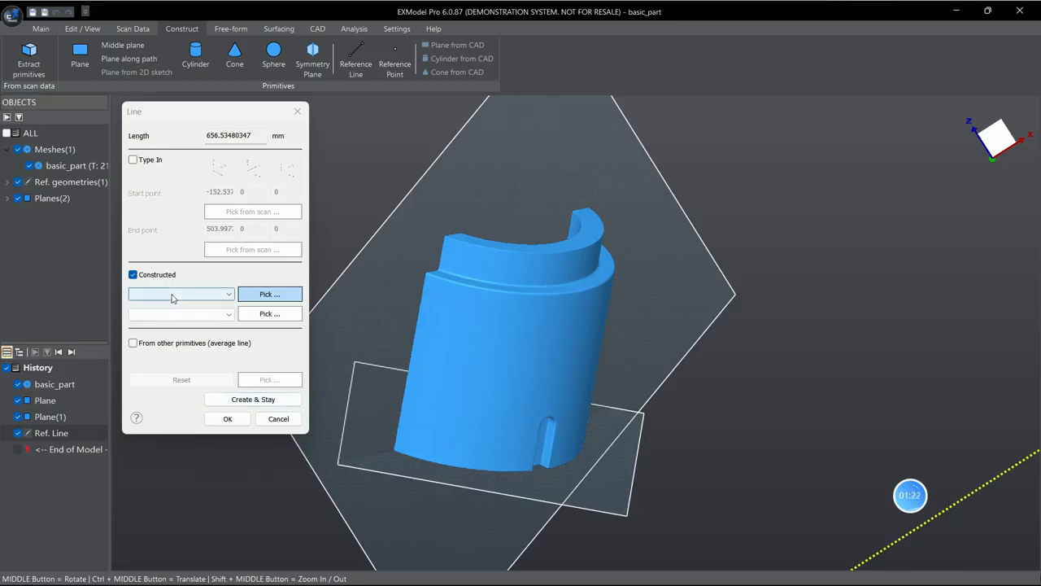
scroll(506, 311, down, 3)
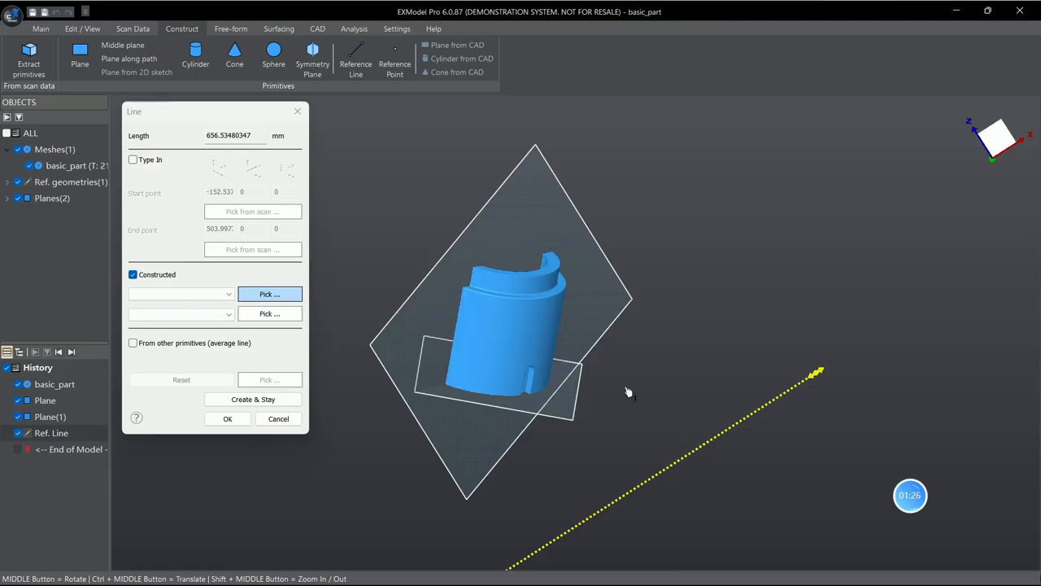
scroll(488, 337, down, 2)
scroll(490, 339, up, 3)
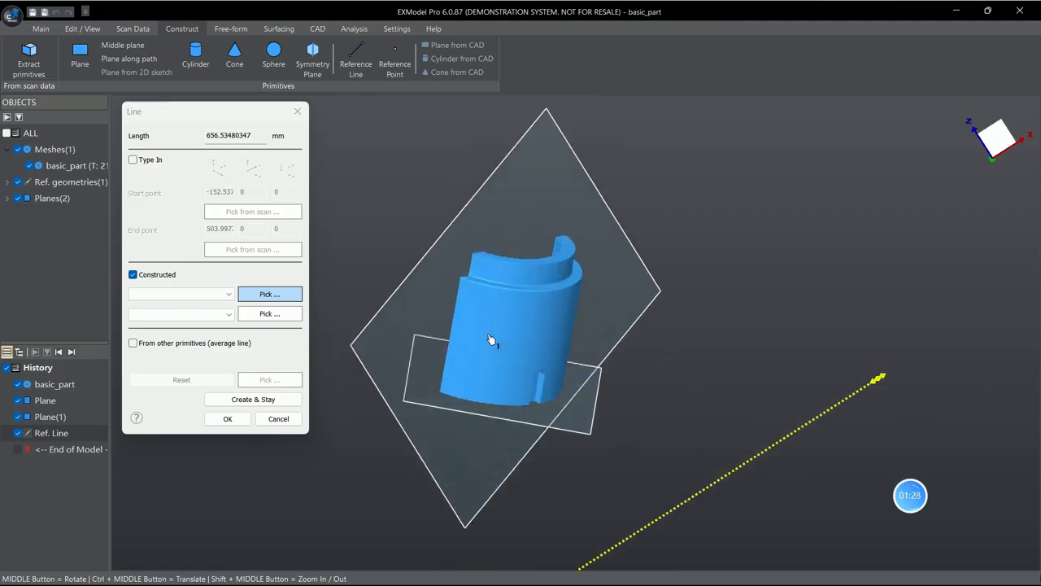
scroll(439, 342, up, 2)
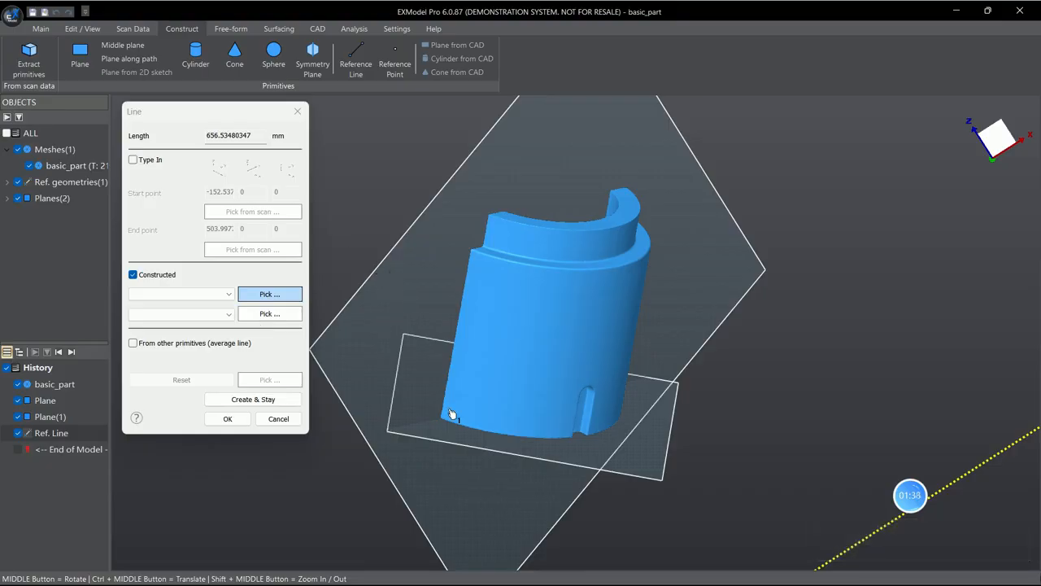
middle_drag(547, 495, 758, 448)
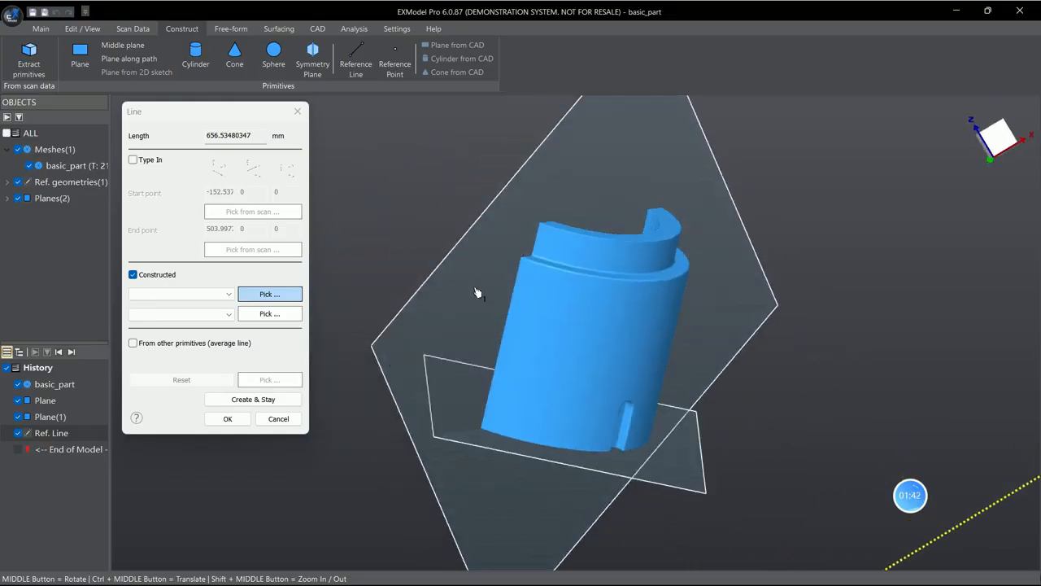
scroll(525, 310, up, 3)
scroll(525, 312, down, 8)
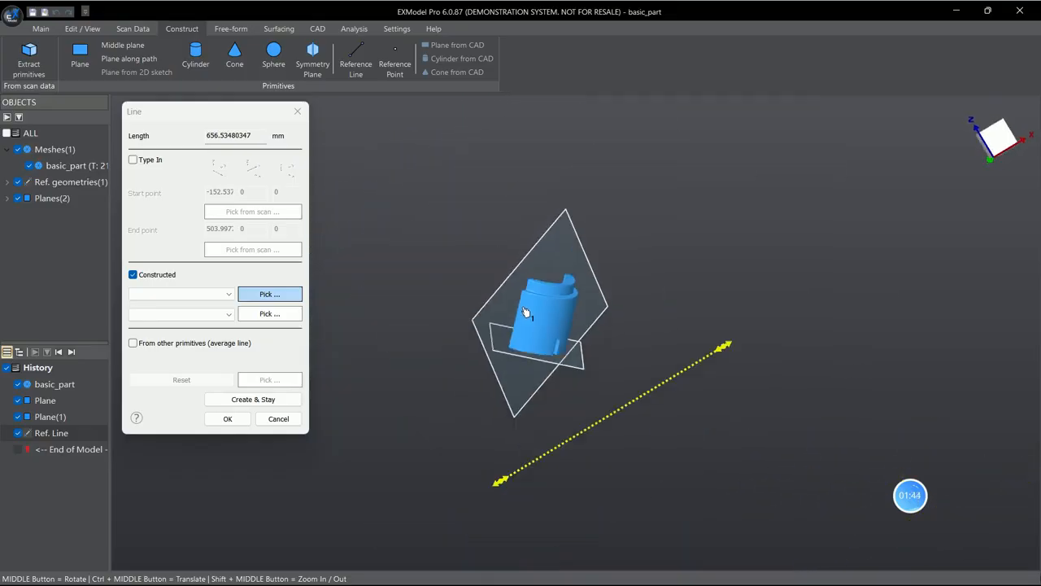
scroll(523, 311, up, 4)
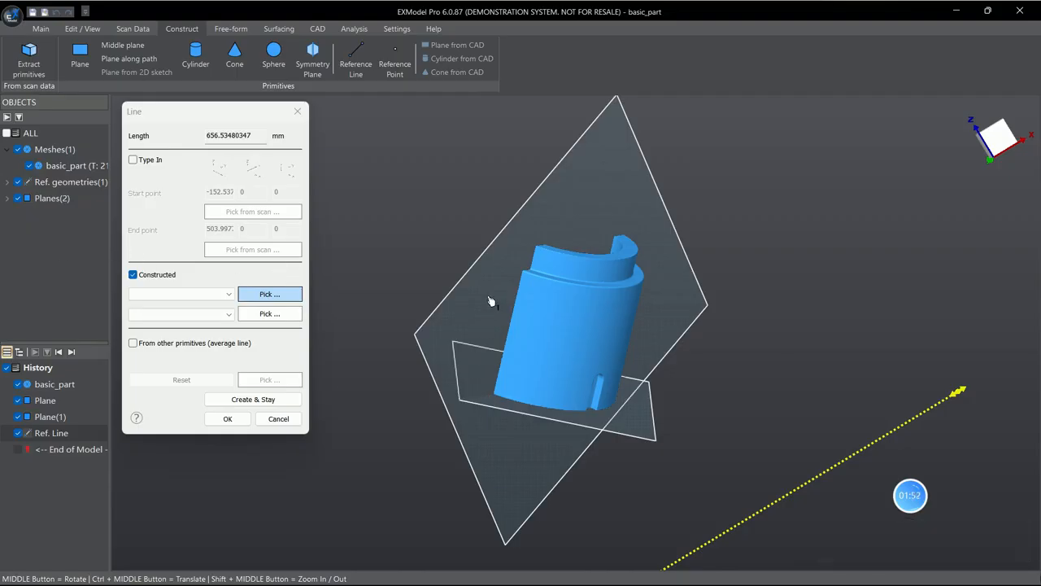
Step: Construct the reference line from the intersection of Plane(1) and Plane
click(180, 294)
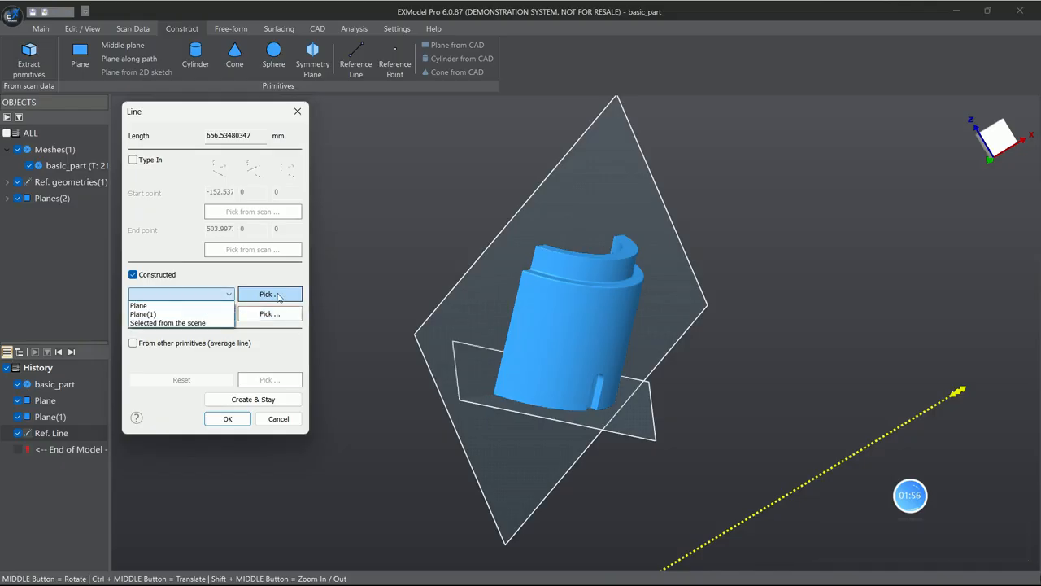
click(488, 340)
click(625, 425)
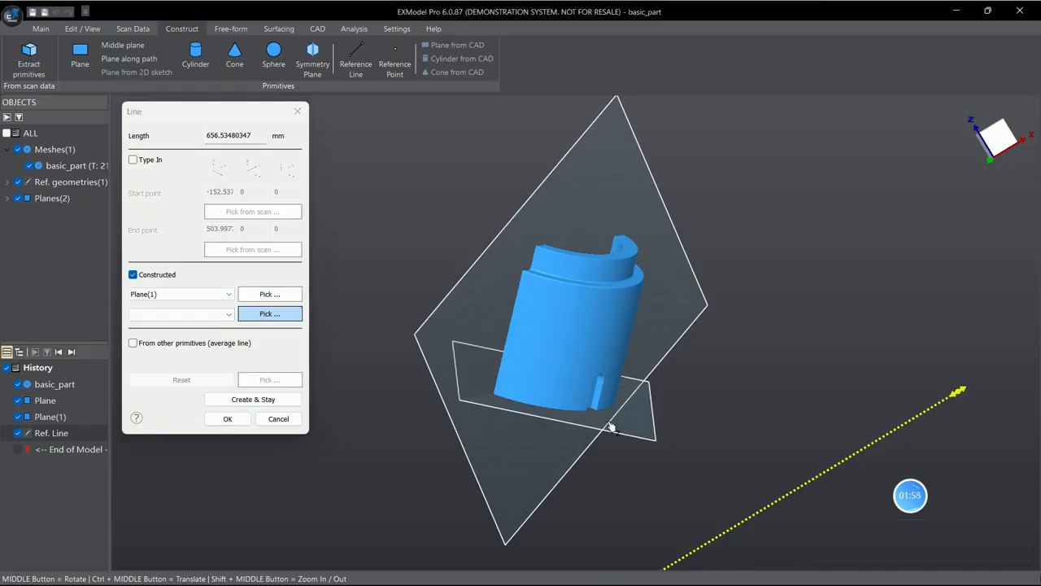
click(218, 315)
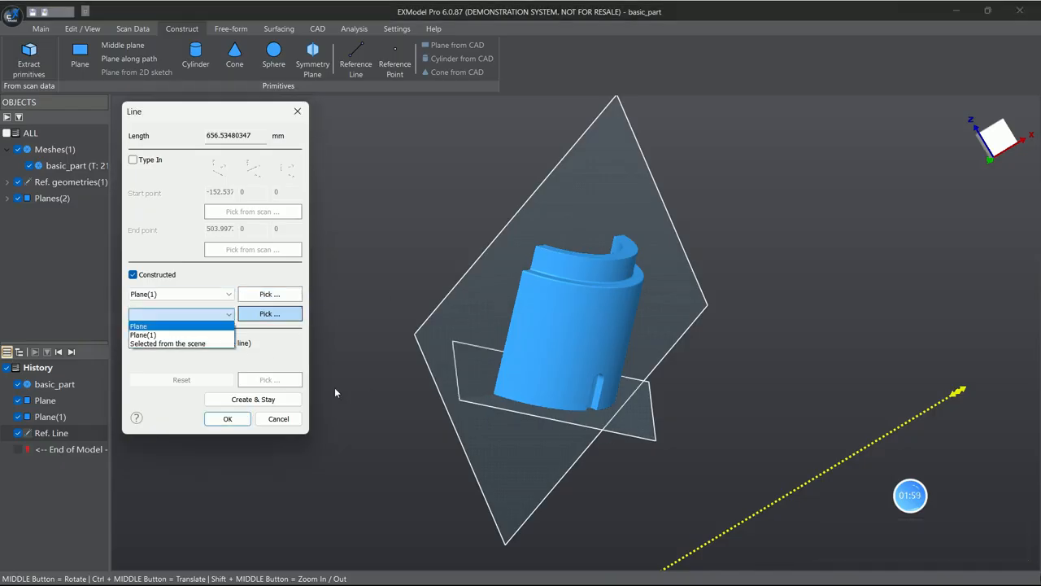
click(639, 425)
click(647, 433)
middle_drag(641, 442, 504, 342)
click(175, 314)
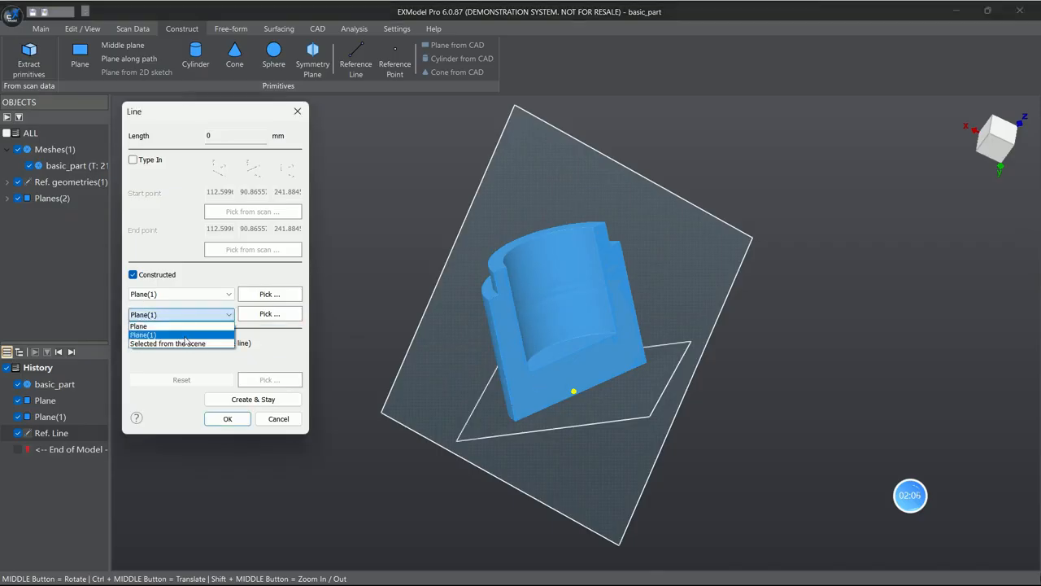
click(172, 326)
Step: Stretch the intersection line along the base edge to a length of about 554 mm
middle_drag(505, 423, 633, 404)
drag(612, 386, 706, 358)
middle_drag(425, 489, 441, 510)
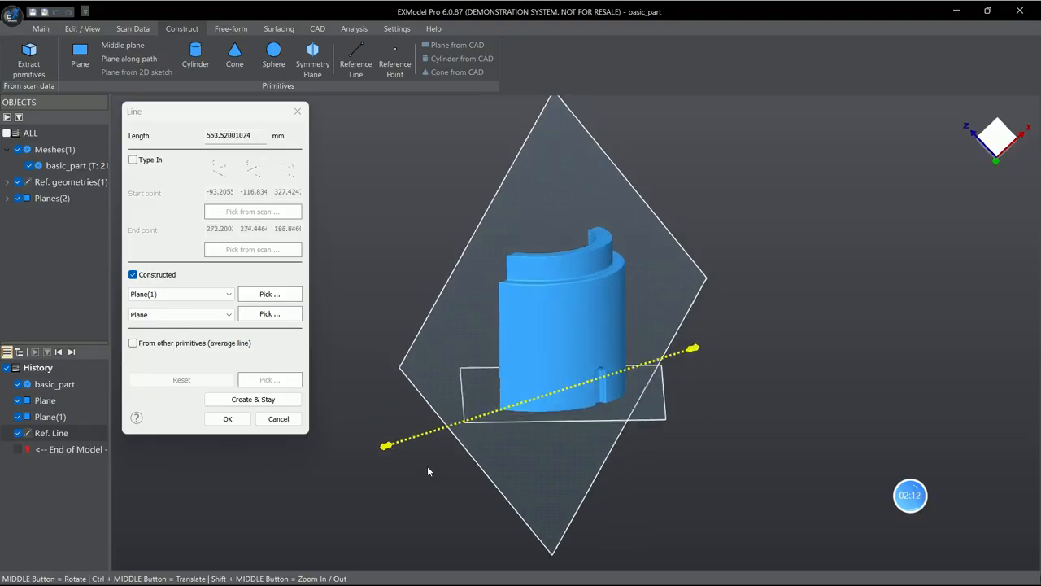
middle_drag(517, 336, 545, 380)
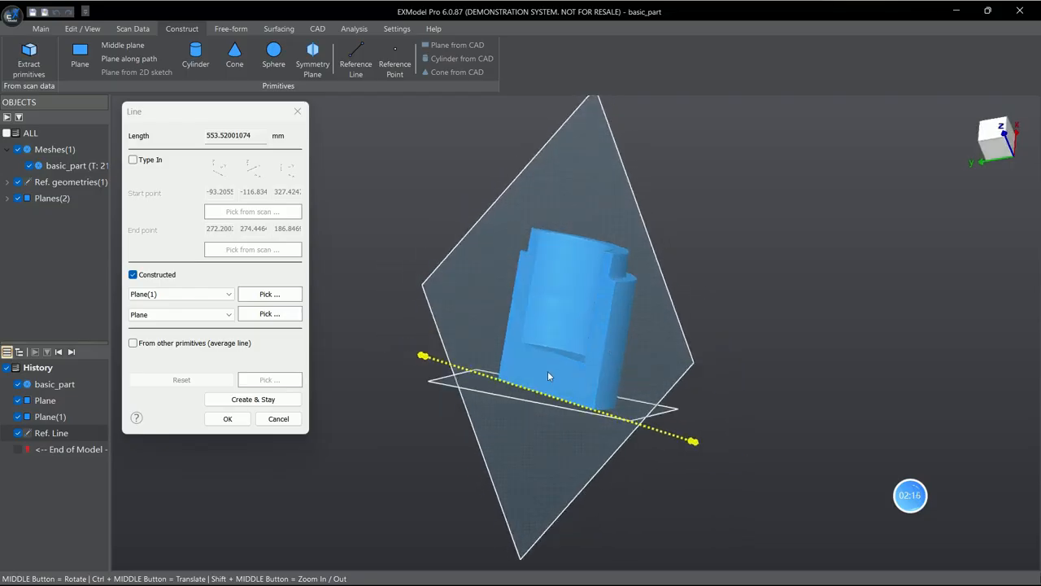
Step: Extract a solid cylinder from the part's large outer curved face, constrained perpendicular to Plane(1)
click(28, 59)
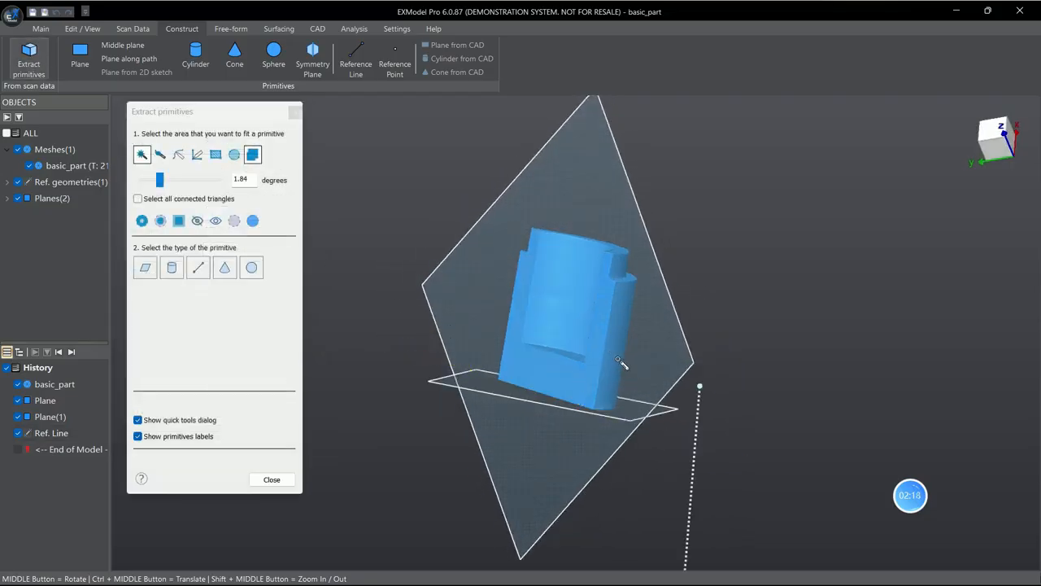
click(172, 267)
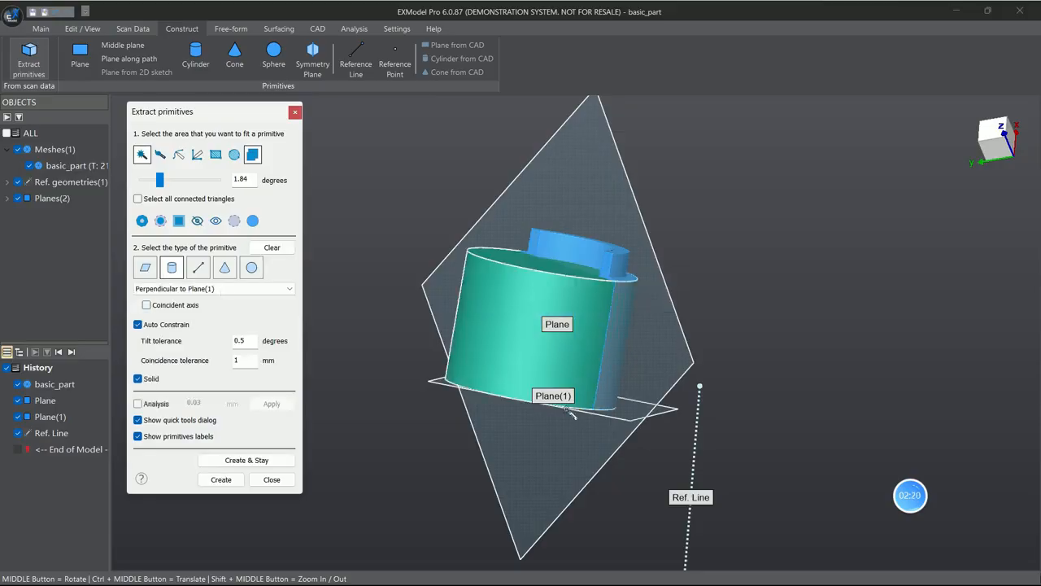
click(246, 460)
Step: Extract a second cylinder from the smaller curved face of the upper step and finish primitive extraction
click(622, 272)
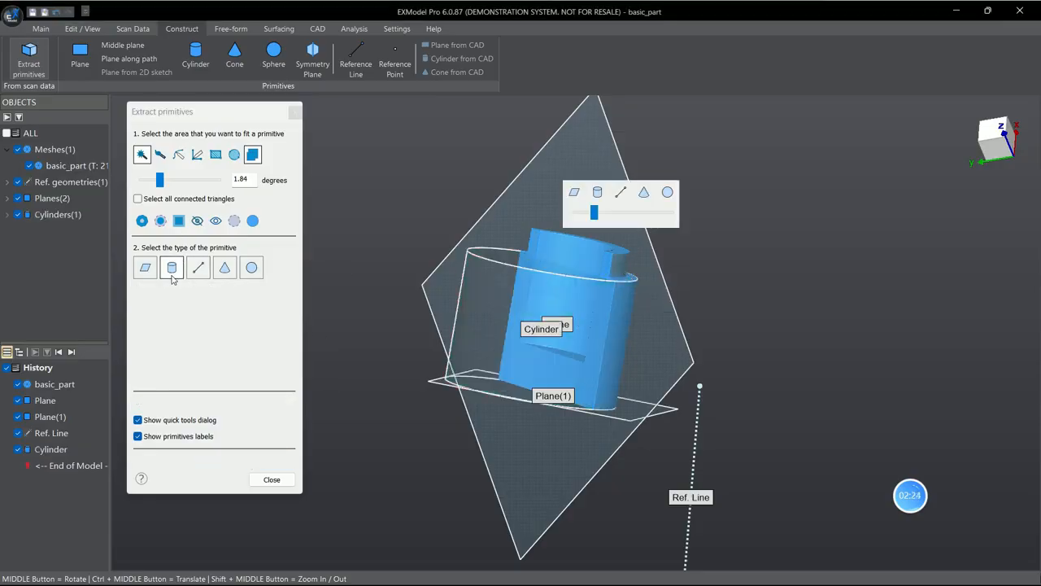
click(171, 267)
click(258, 460)
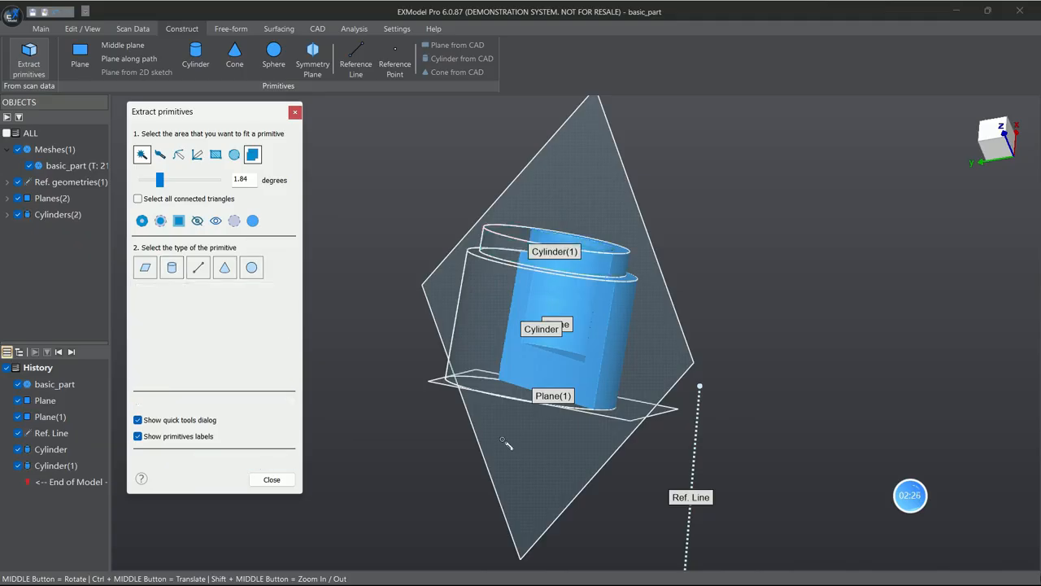
click(271, 479)
mouse_move(526, 331)
middle_down()
mouse_move(579, 327)
mouse_move(549, 322)
mouse_move(643, 291)
mouse_move(598, 345)
mouse_move(531, 314)
middle_up()
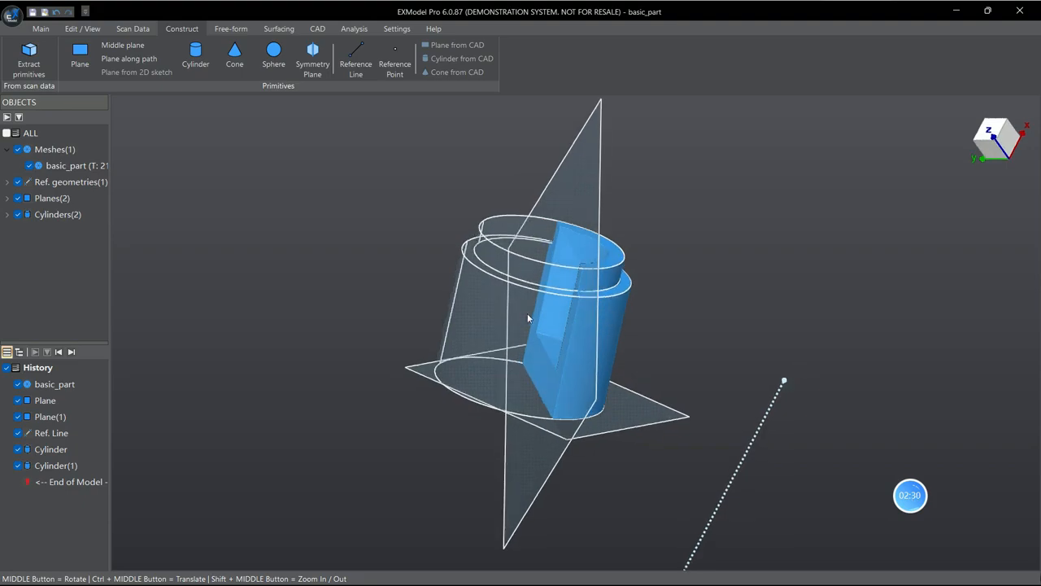
Step: Extend the larger cylinder's lower end below the base plane and adjust its upper end to below the part's step
click(500, 340)
drag(546, 268, 557, 214)
drag(517, 394, 502, 464)
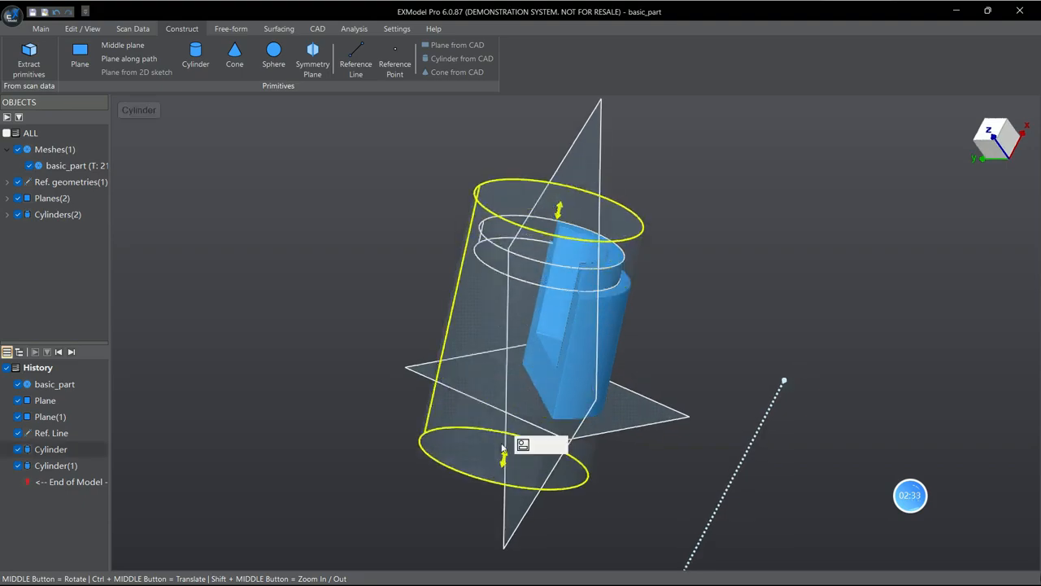
drag(559, 217, 539, 311)
Step: Extend the smaller cylinder's upper end above the part and raise the larger cylinder's upper end to near the part's top
click(549, 261)
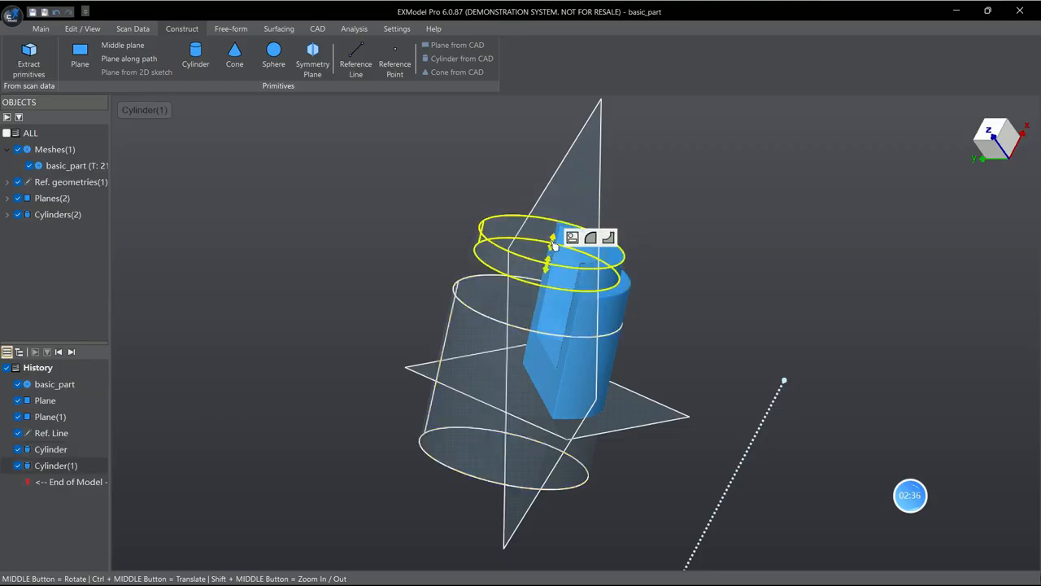
drag(553, 243, 564, 180)
click(538, 328)
drag(539, 328, 569, 222)
drag(574, 152, 554, 230)
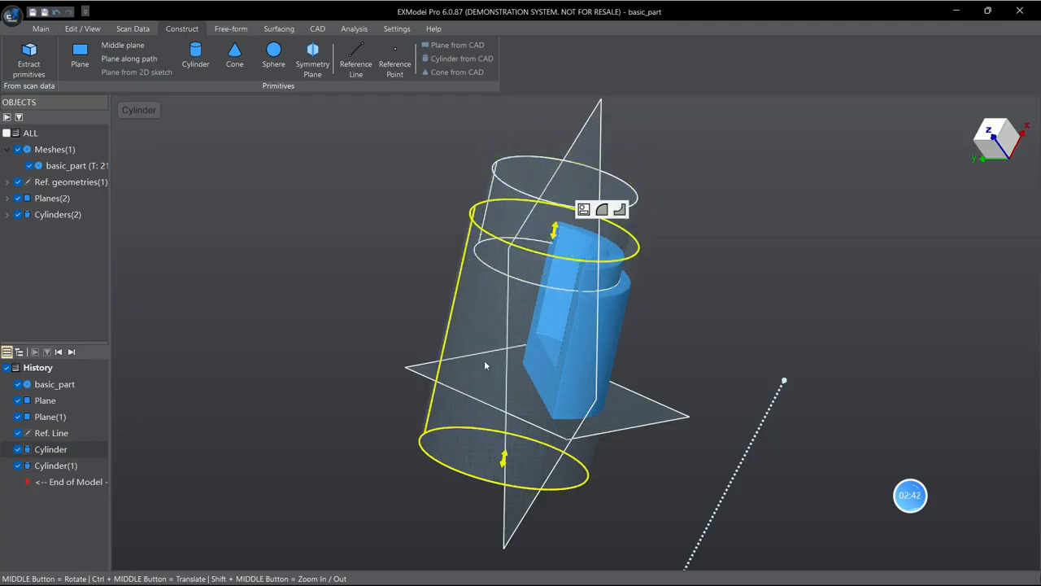
Step: Start a new reference line and try it as an average line from the larger cylinder
middle_drag(697, 344, 569, 268)
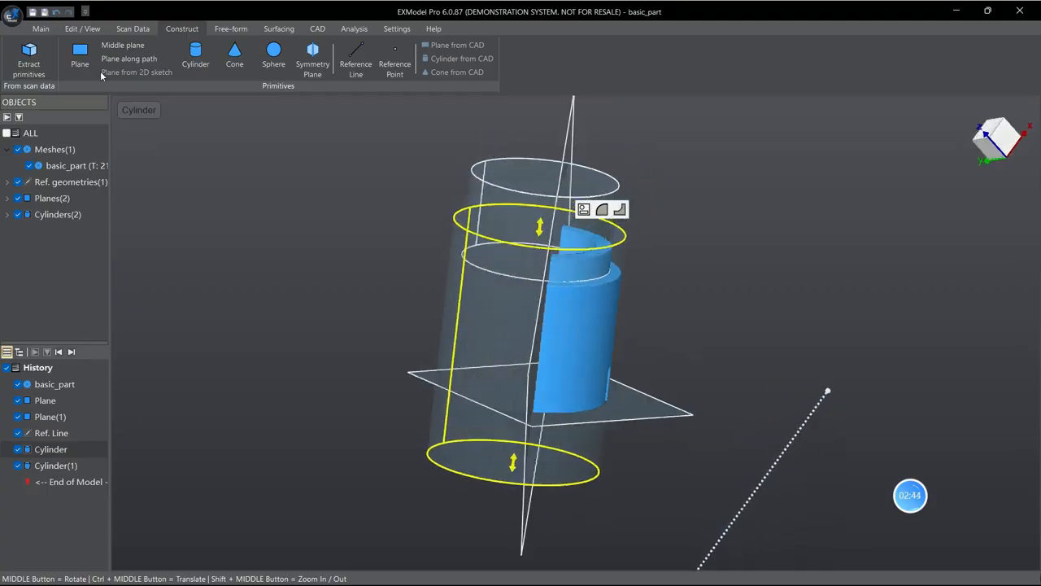
click(356, 61)
click(133, 342)
middle_drag(634, 383, 573, 372)
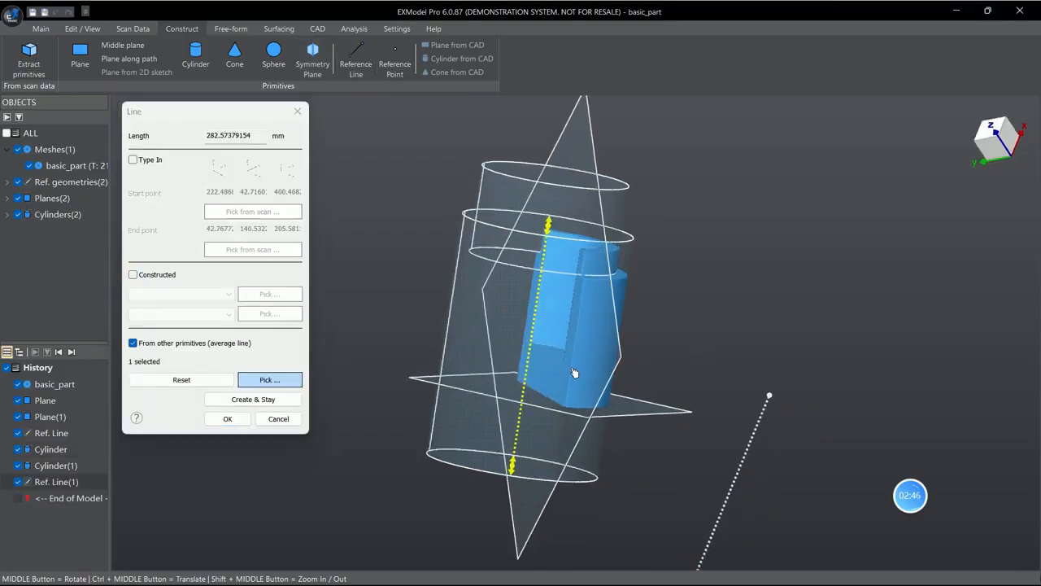
click(553, 340)
Step: Switch the line to the Constructed method and try the combination of Plane(1) and Cylinder(1)
click(133, 274)
click(200, 294)
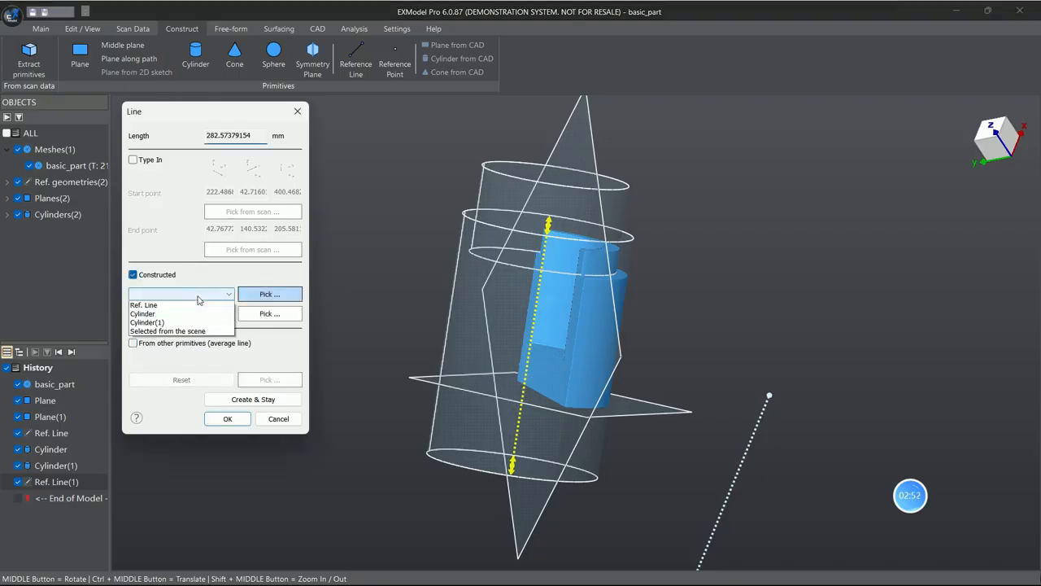
click(194, 324)
click(192, 314)
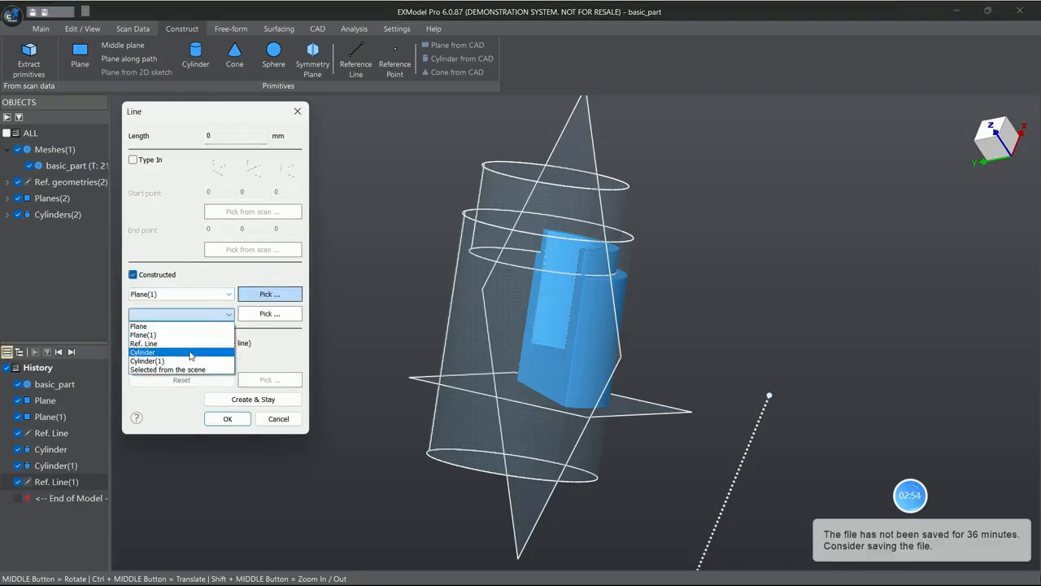
click(189, 360)
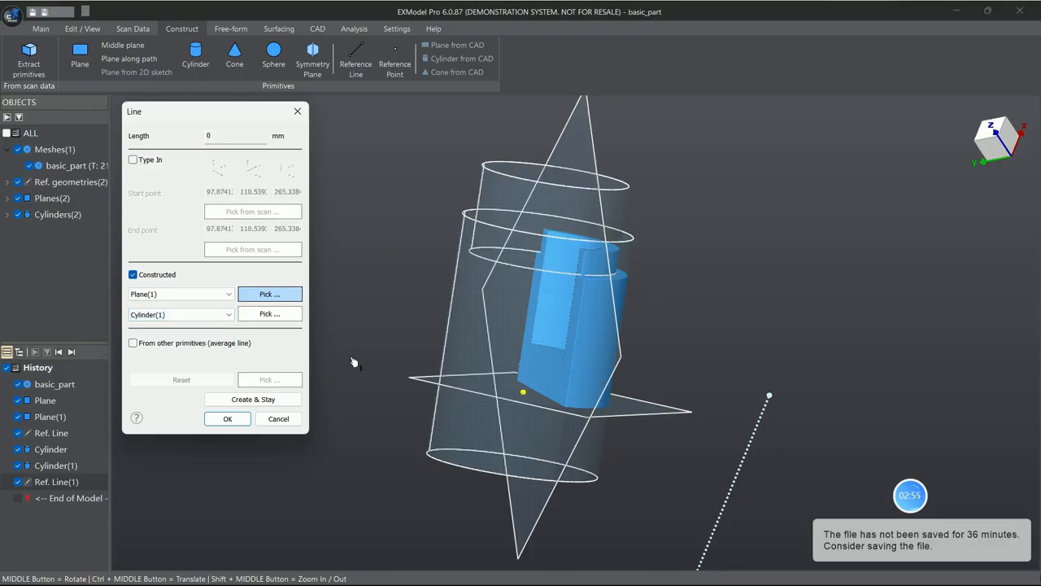
Step: Try constructing the line from Plane and Cylinder(1), and from Cylinder(1) and Cylinder
click(204, 294)
click(169, 305)
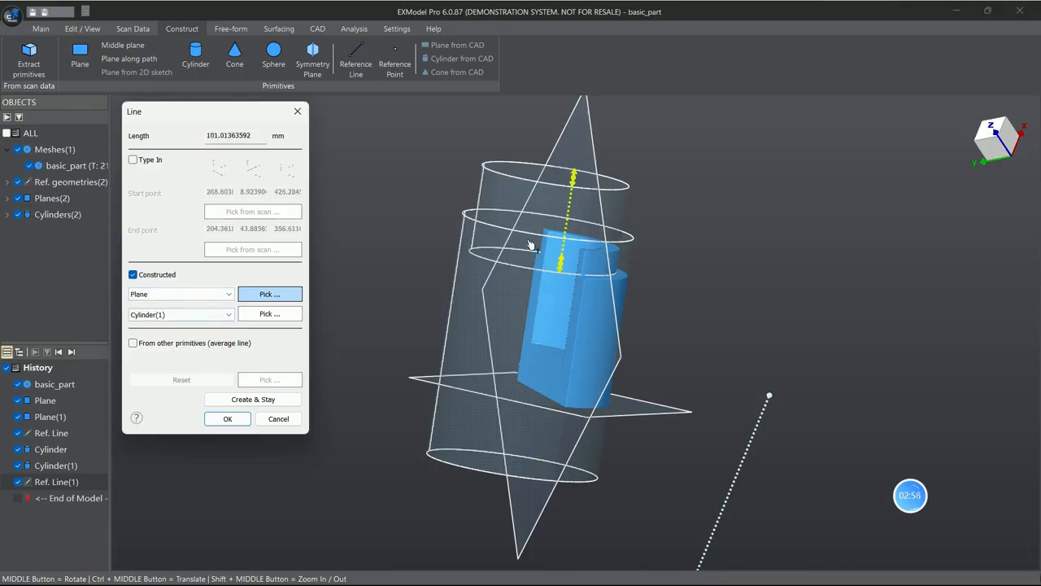
click(567, 236)
click(530, 316)
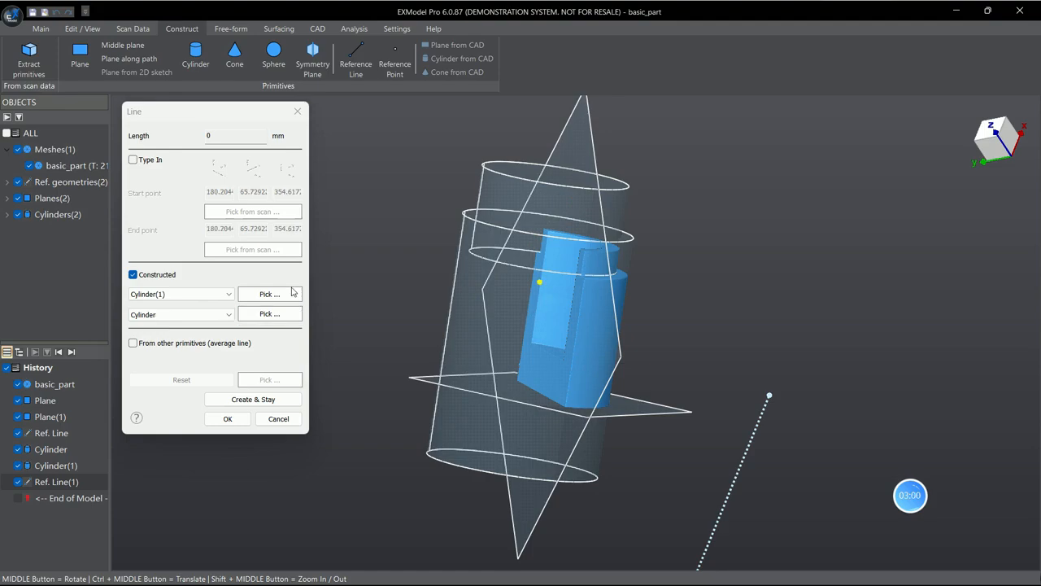
Step: Try Plane(1) with Cylinder, and create the reference line from Plane and Cylinder
click(183, 293)
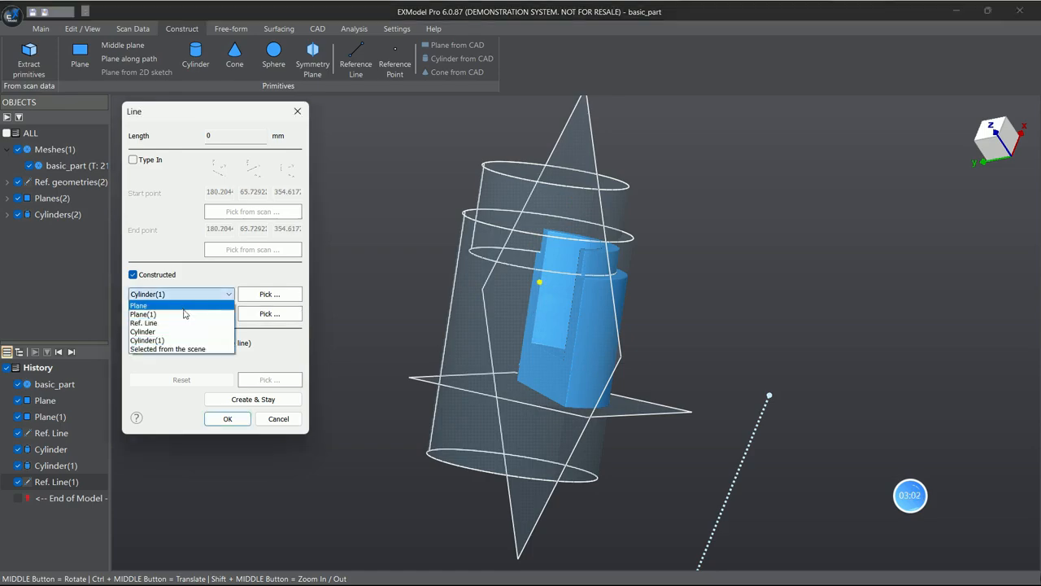
click(186, 314)
click(203, 294)
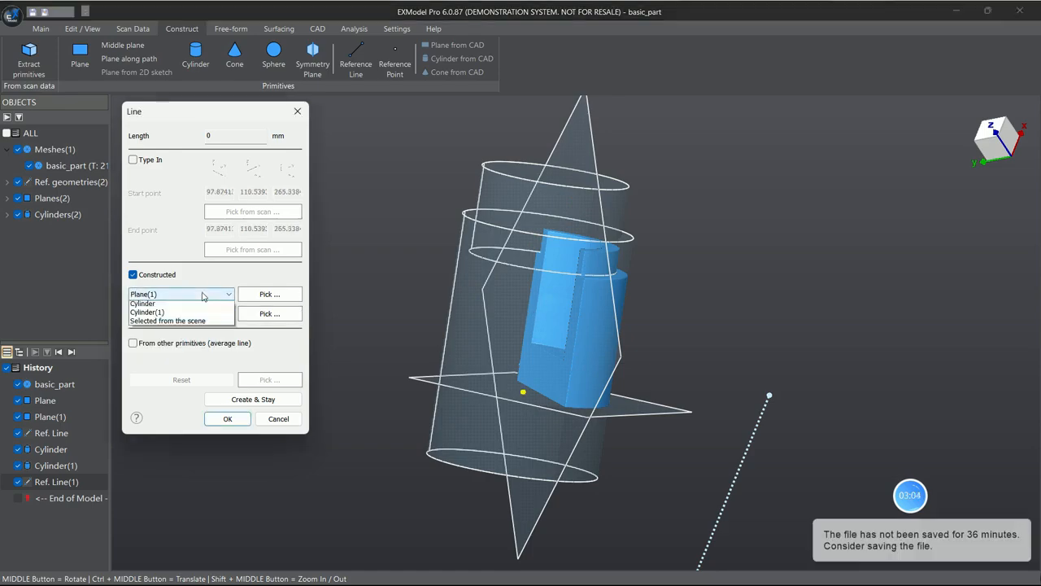
click(188, 318)
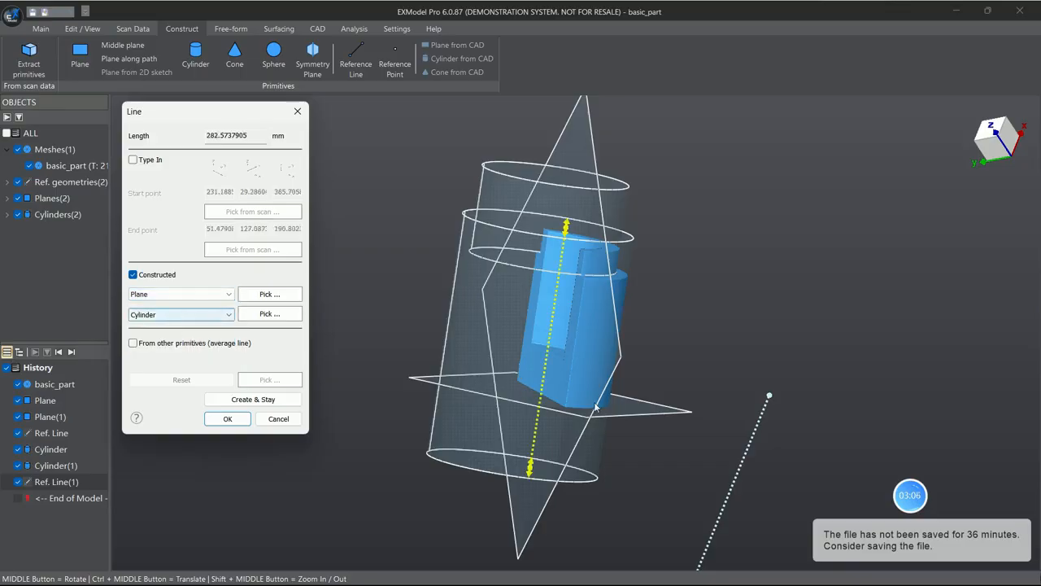
click(239, 418)
Step: Unlock Plane and offset it away from the part to test how the dependent reference line follows
middle_drag(695, 384, 582, 379)
click(568, 371)
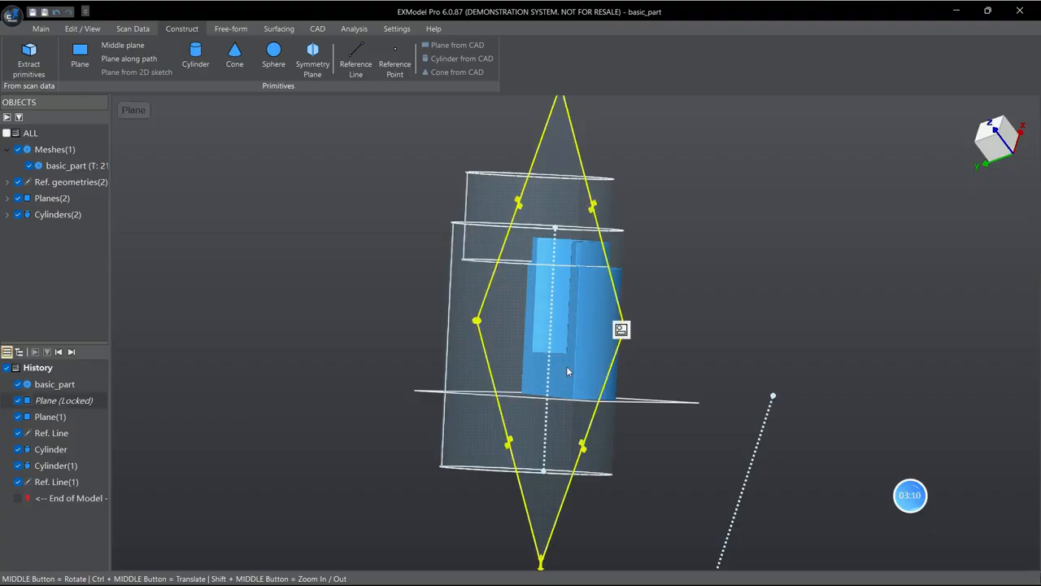
right_click(65, 398)
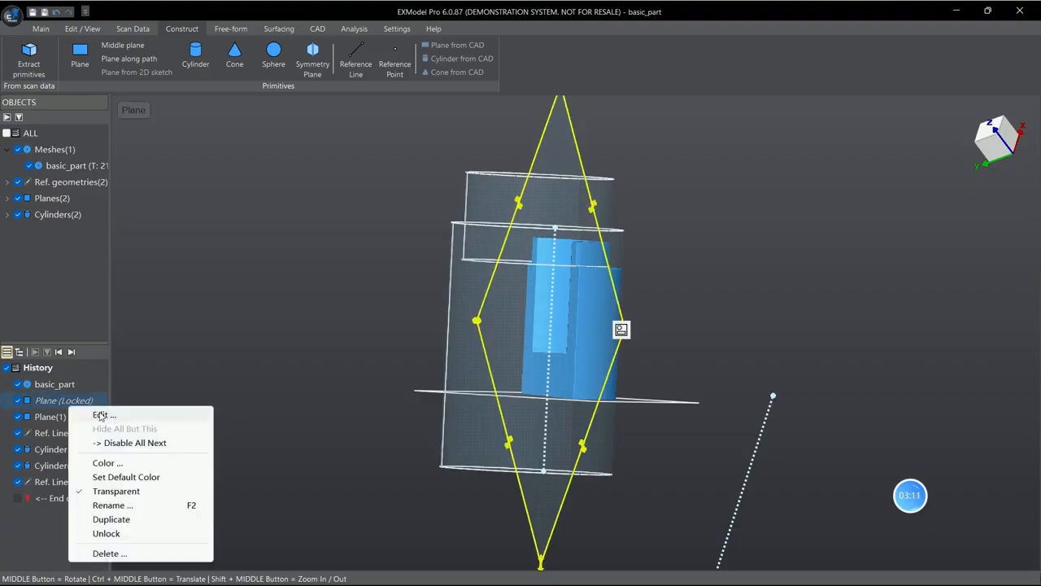
click(130, 535)
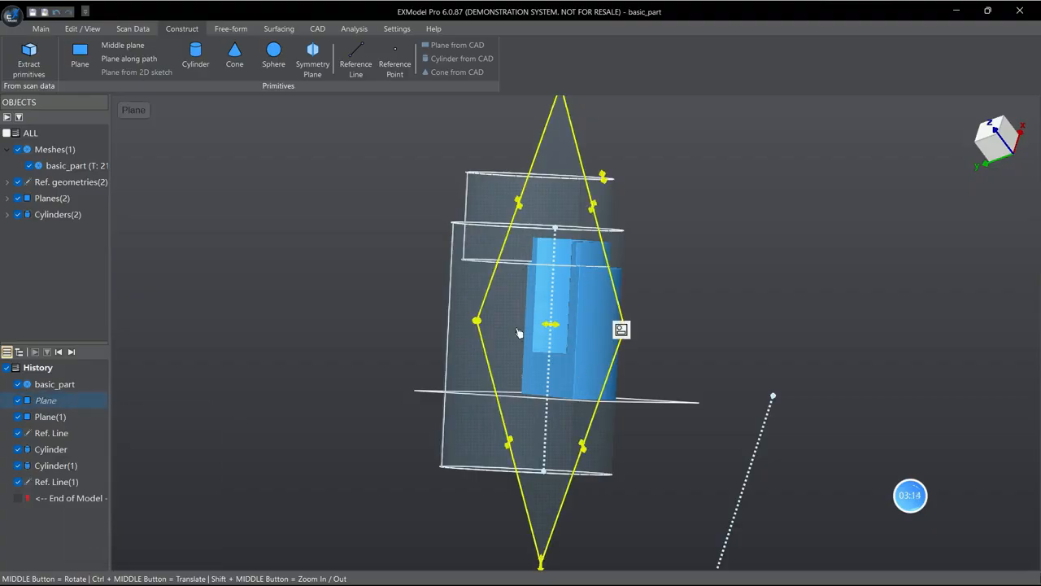
drag(518, 332, 325, 333)
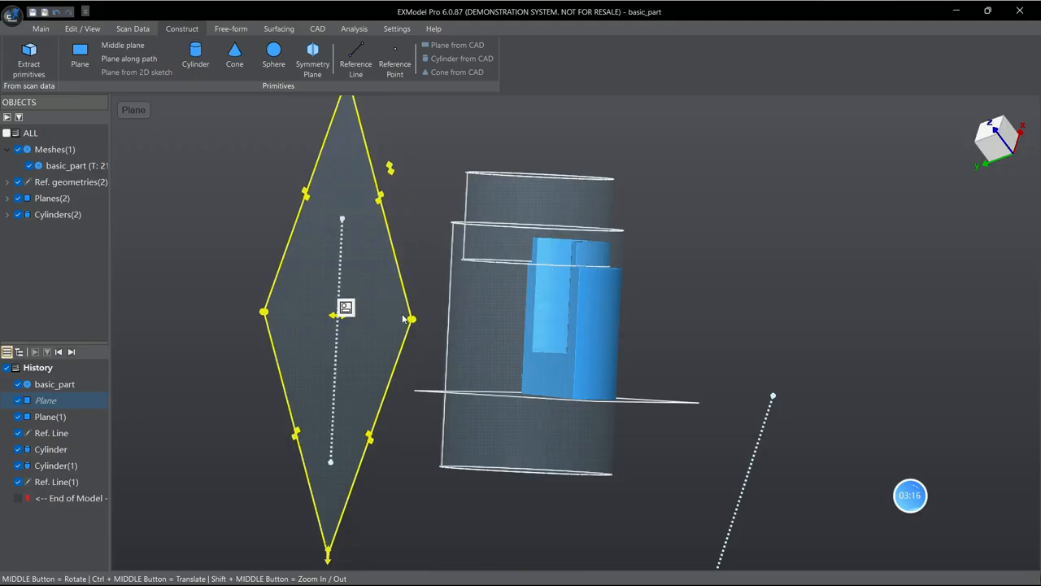
Step: Rotate the offset plane's outline into an upright rectangle, shift the plane slightly back towards the part, and deselect it
drag(403, 317, 409, 319)
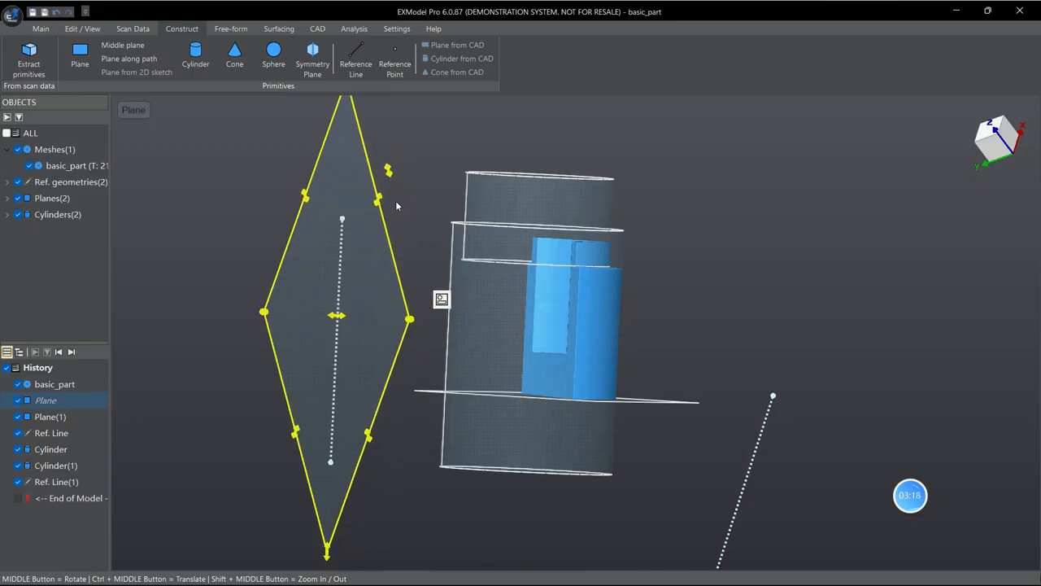
drag(389, 169, 386, 395)
middle_drag(618, 332, 344, 342)
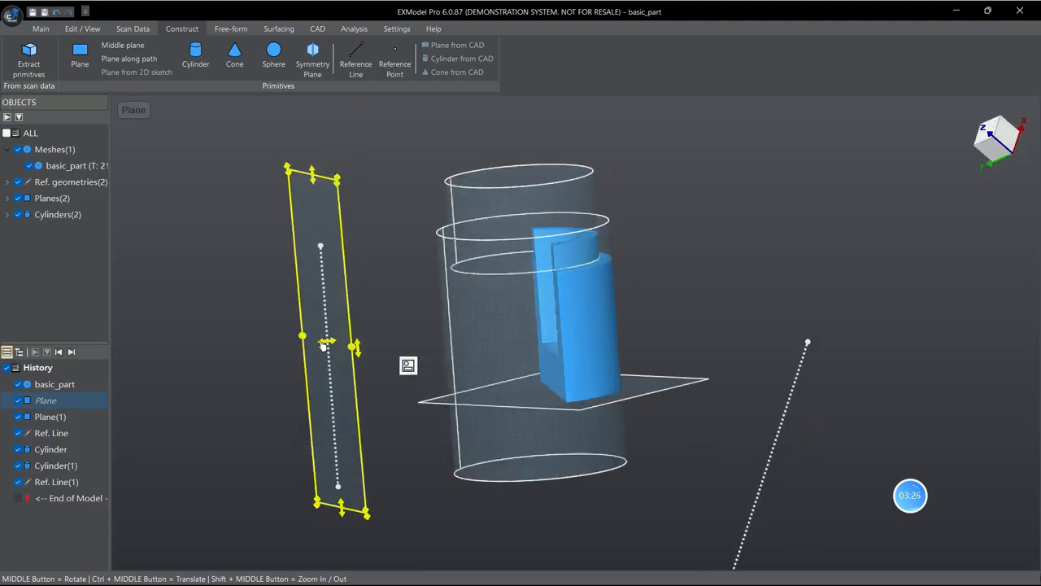
drag(324, 345, 383, 348)
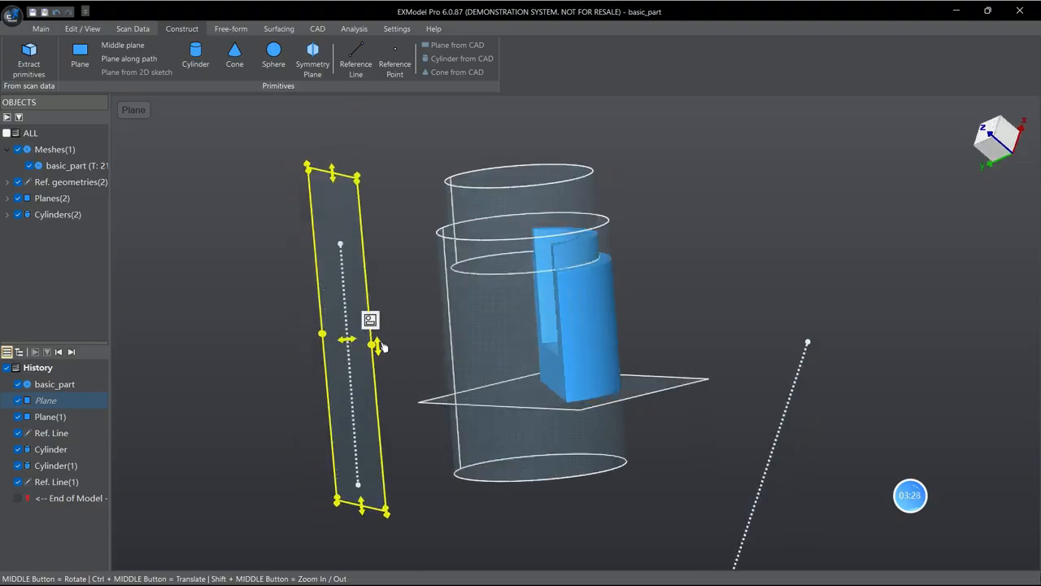
middle_drag(523, 348, 664, 320)
right_click(548, 322)
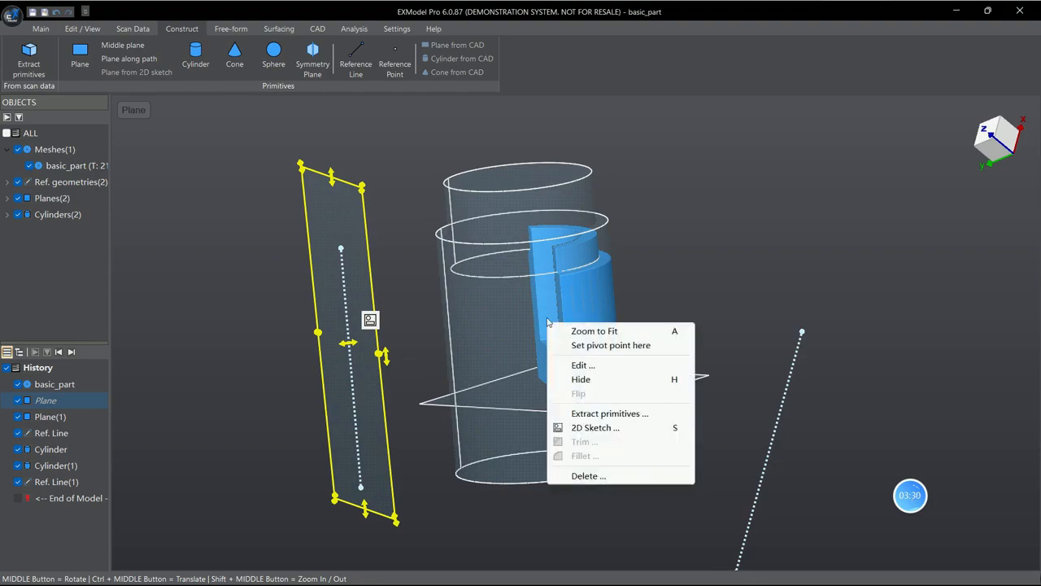
click(616, 210)
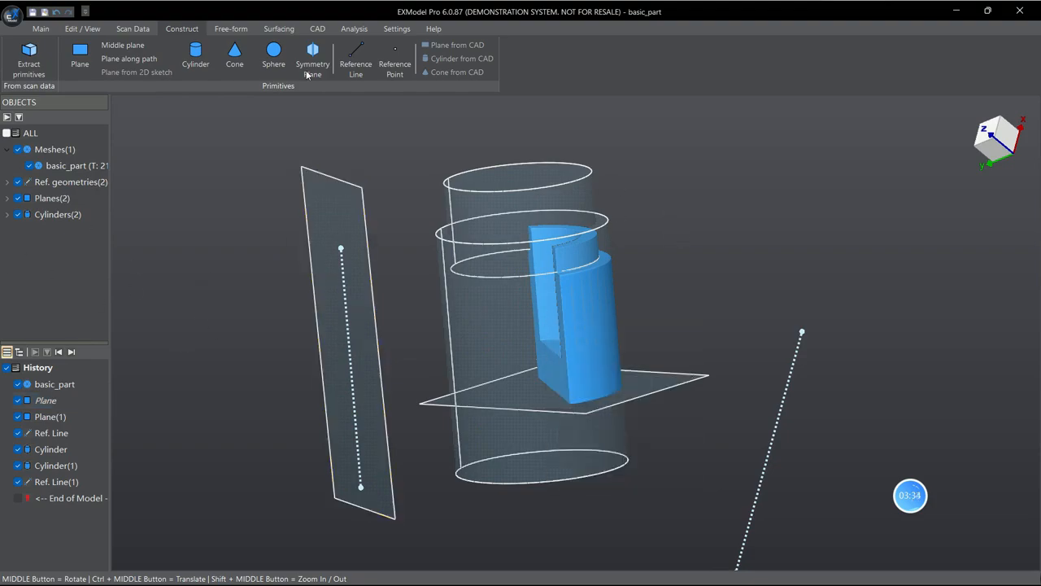
Step: Try a constructed reference line between Cylinder and Ref. Line(1) and inspect its preview
click(355, 57)
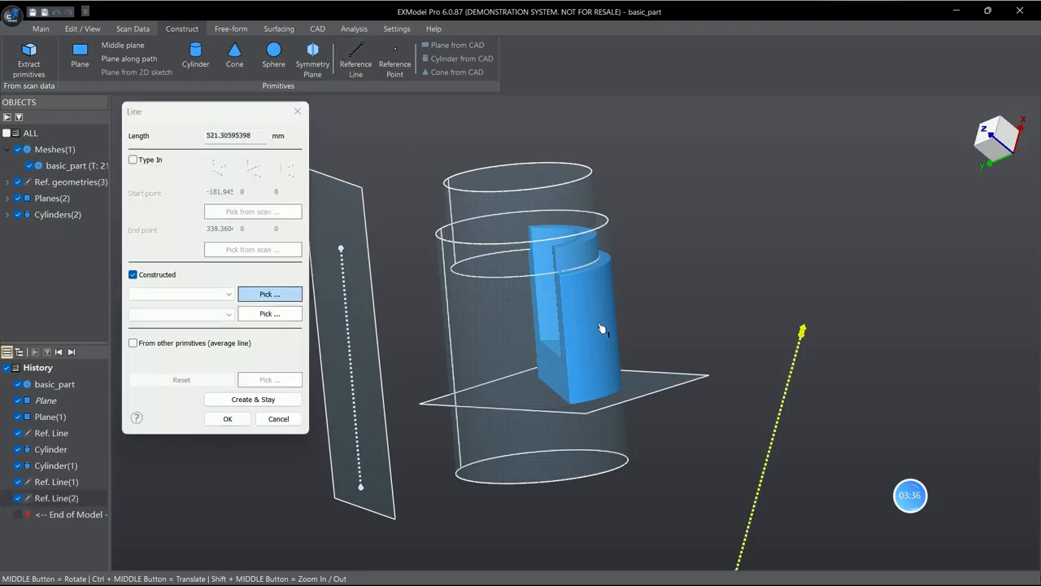
middle_drag(488, 348, 533, 335)
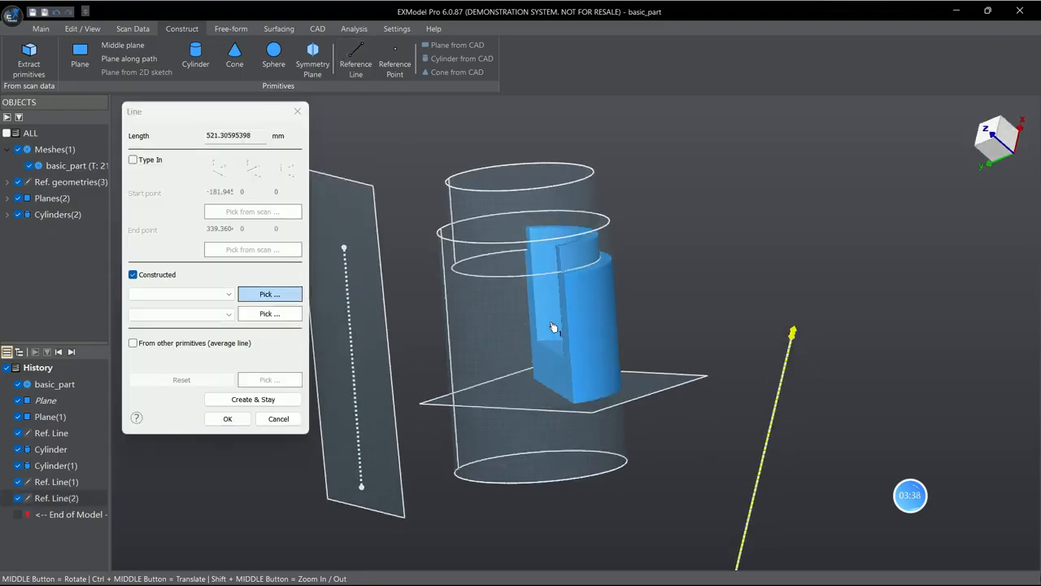
click(532, 332)
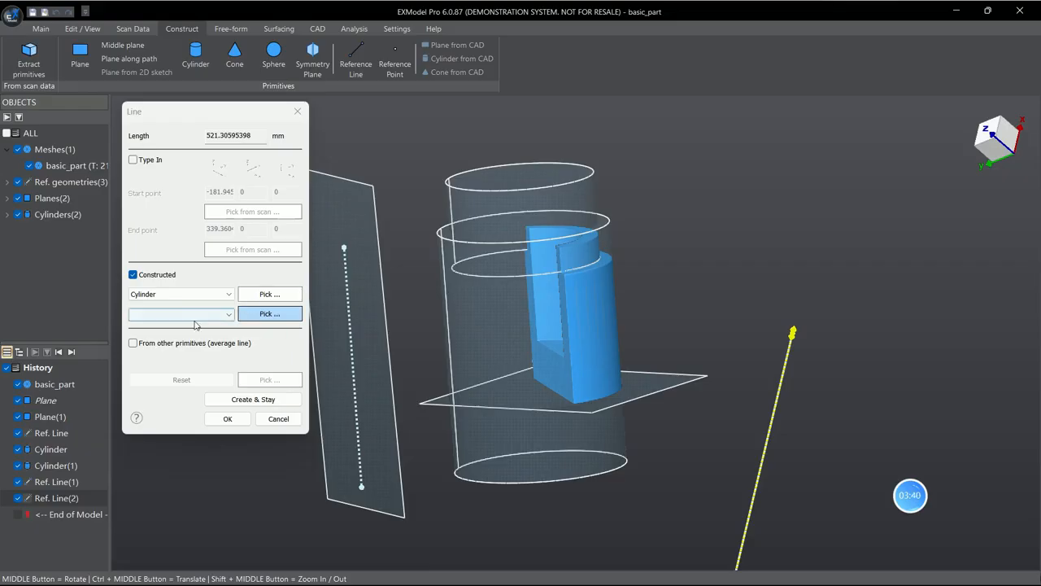
click(204, 314)
click(148, 370)
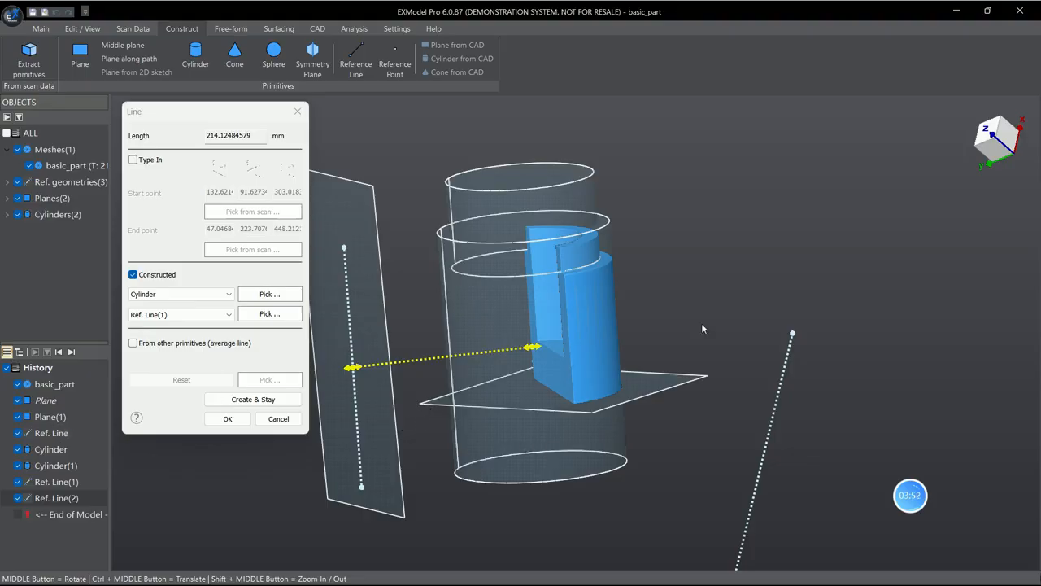
middle_drag(703, 329, 777, 366)
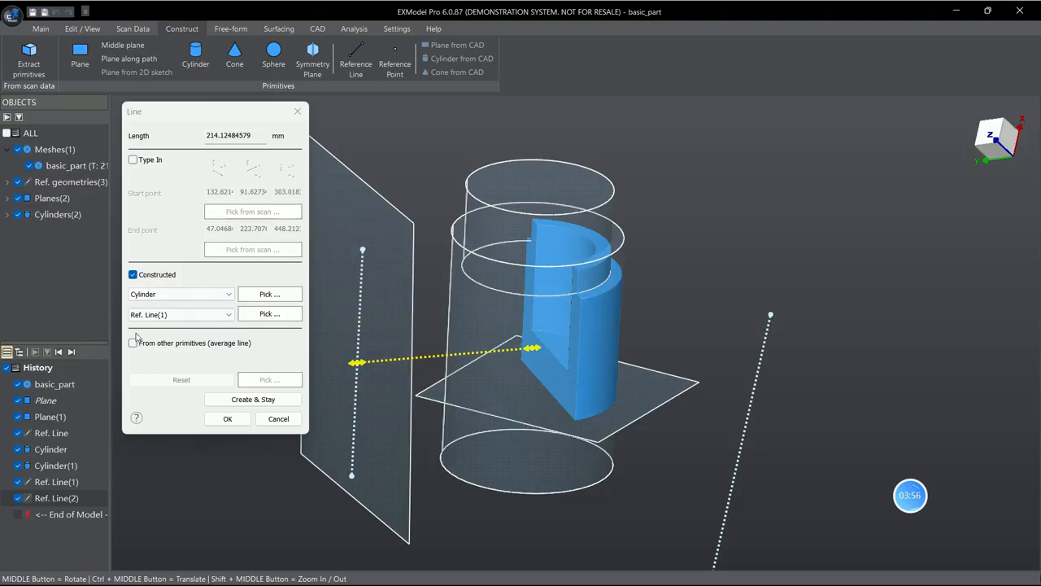
Step: Check the objects available for both references of the constructed line and cancel the new line
click(195, 294)
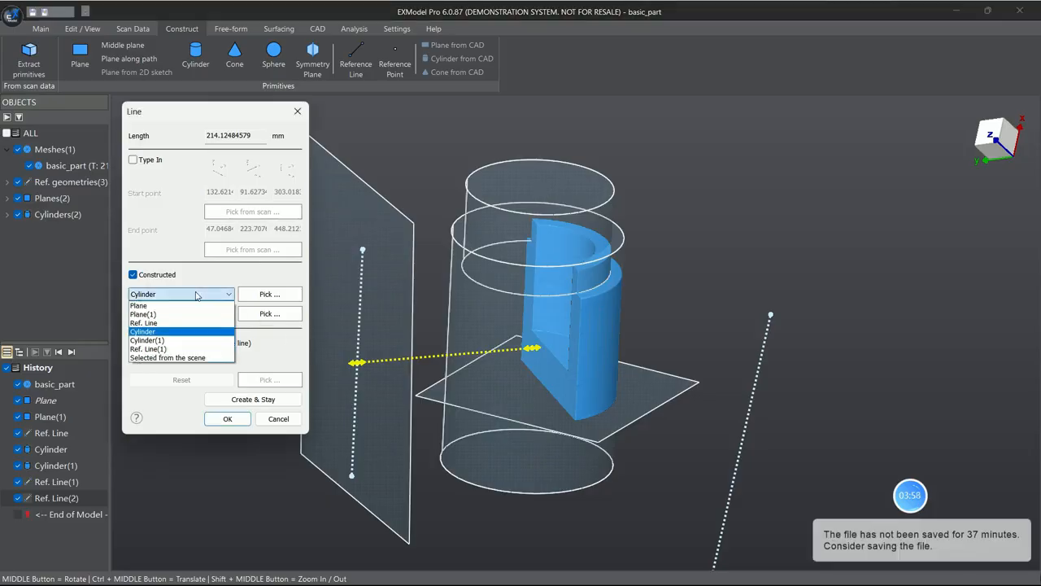
click(359, 323)
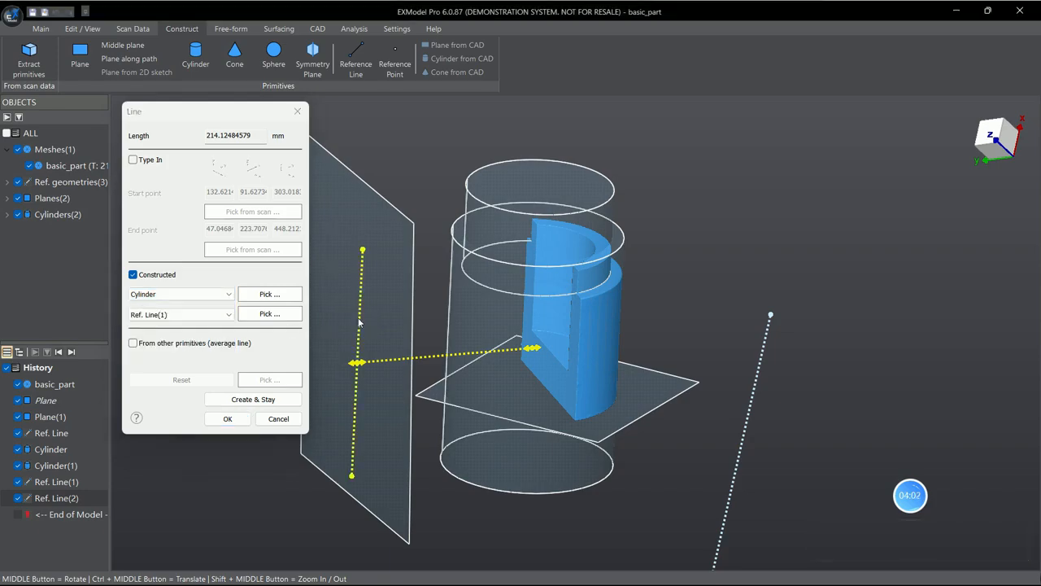
click(230, 314)
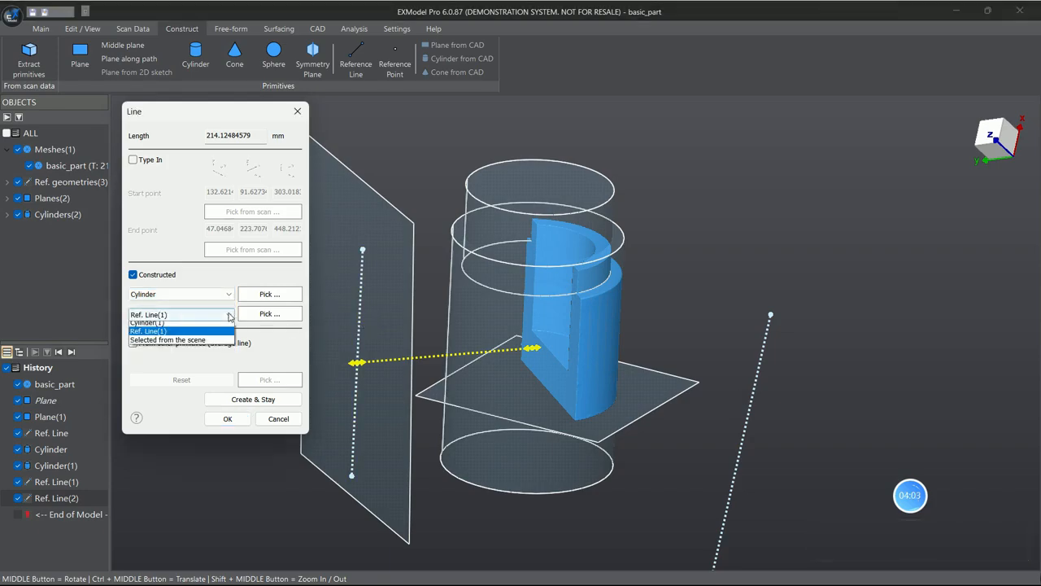
click(750, 422)
click(750, 423)
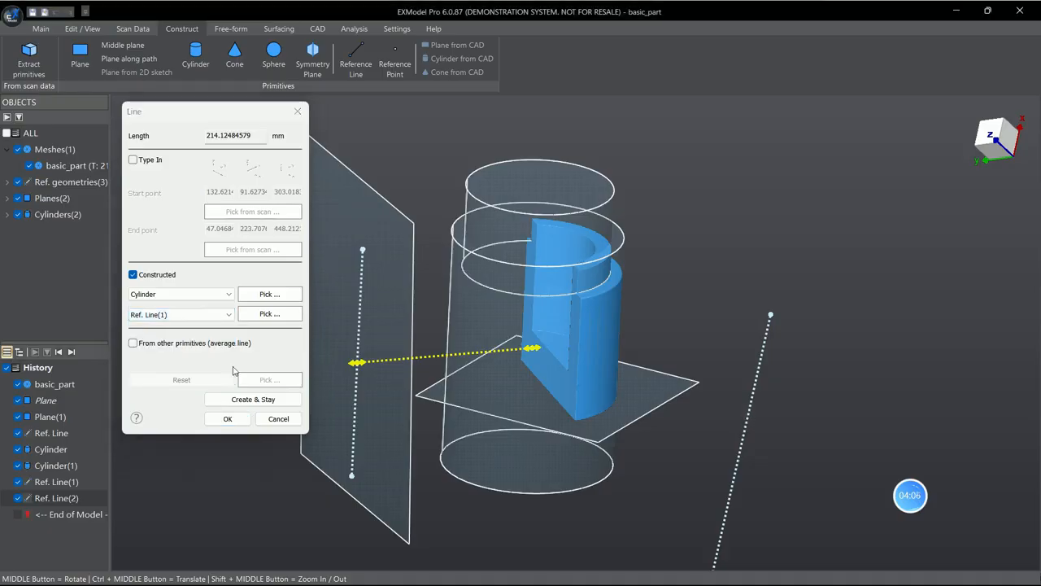
click(211, 316)
click(750, 416)
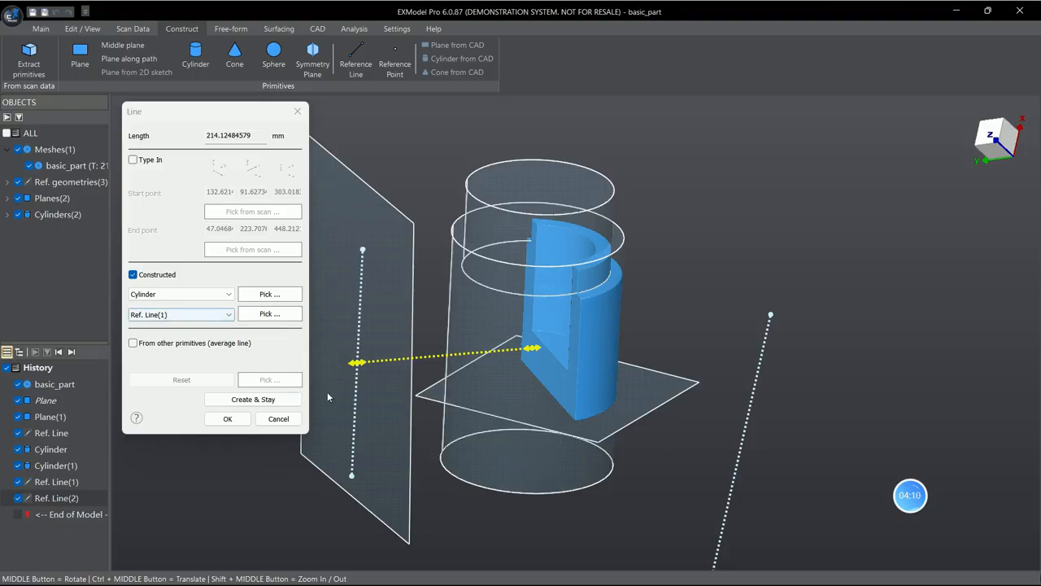
click(267, 419)
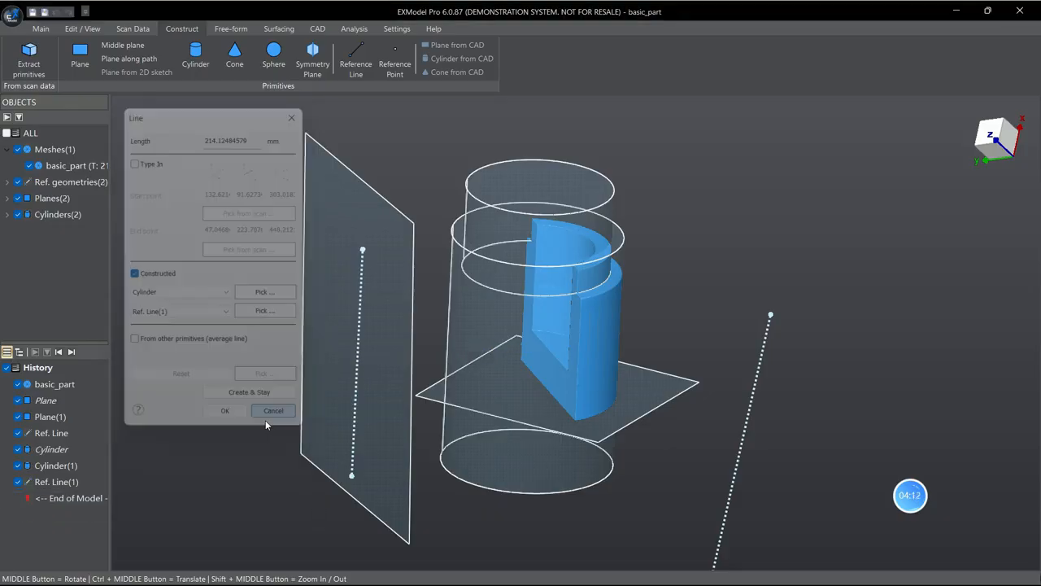
Step: Try a reference point picked on the scan mesh, and one constructed from primitives using Ref. Line(1) and Plane(1)
click(395, 57)
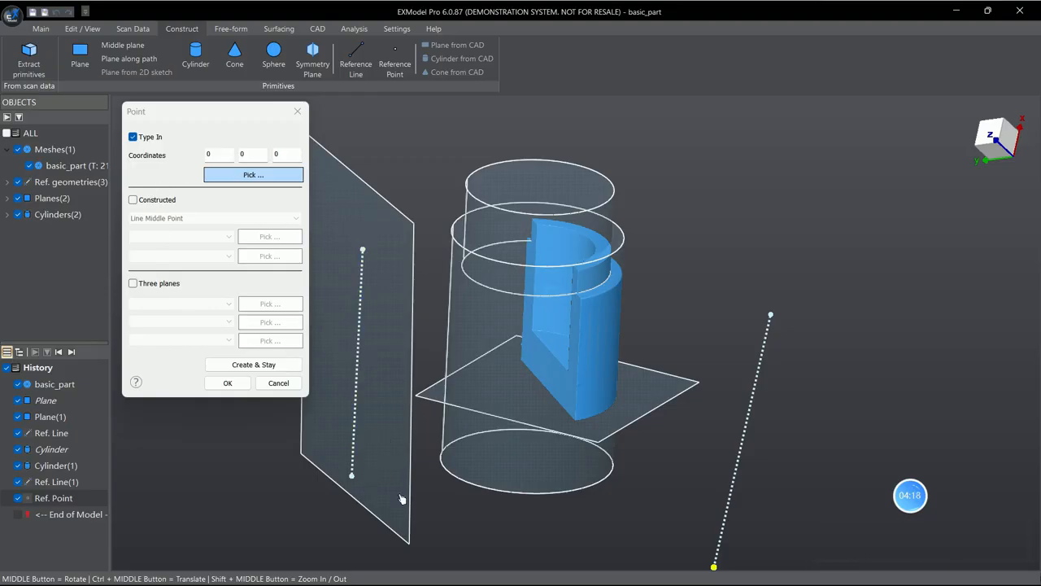
click(525, 320)
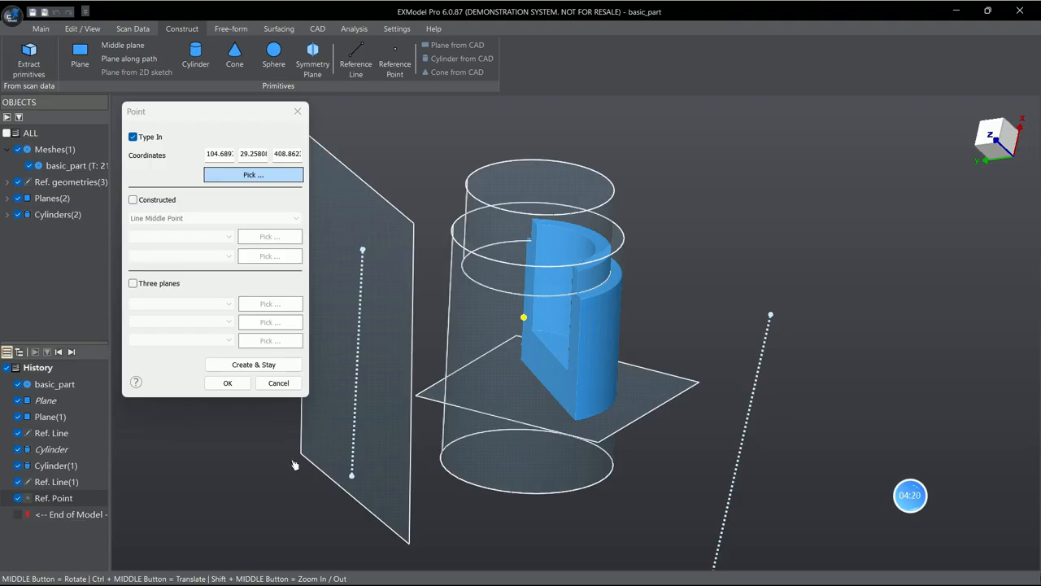
click(137, 205)
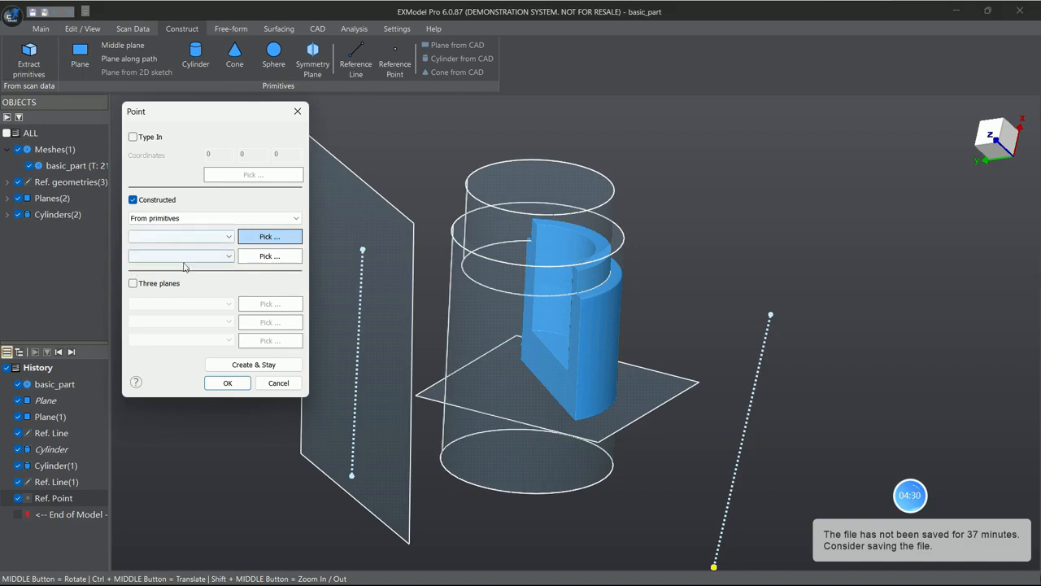
click(361, 359)
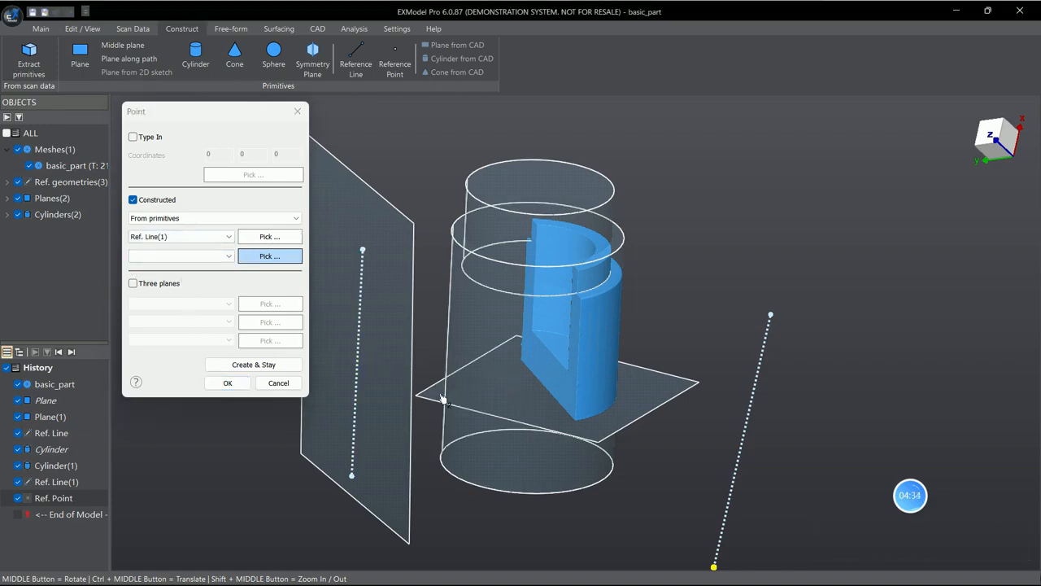
click(420, 429)
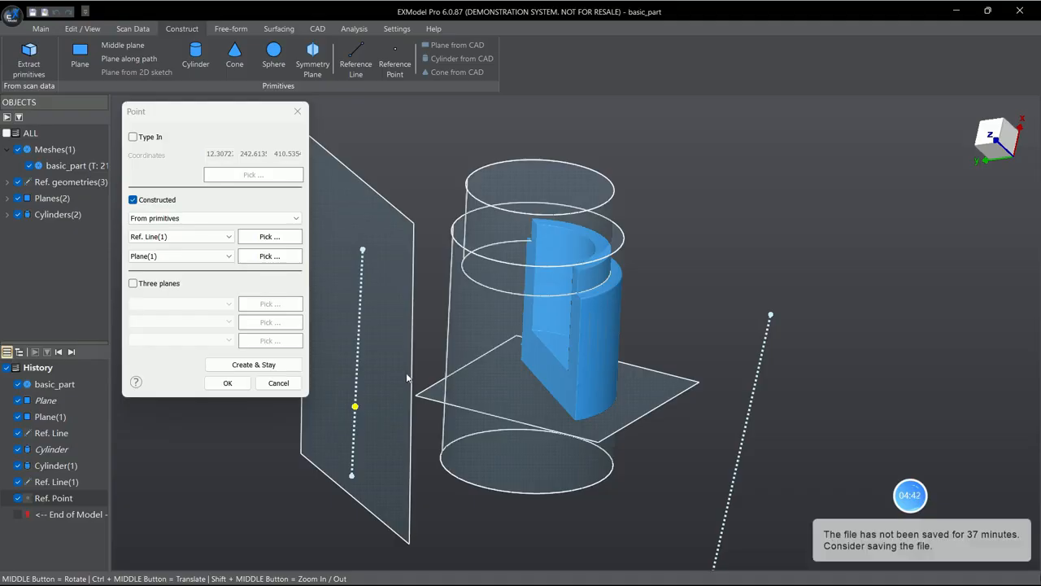
Step: Construct the reference point from primitives using Ref. Line(1) and Cylinder, and inspect its position relative to both
click(133, 202)
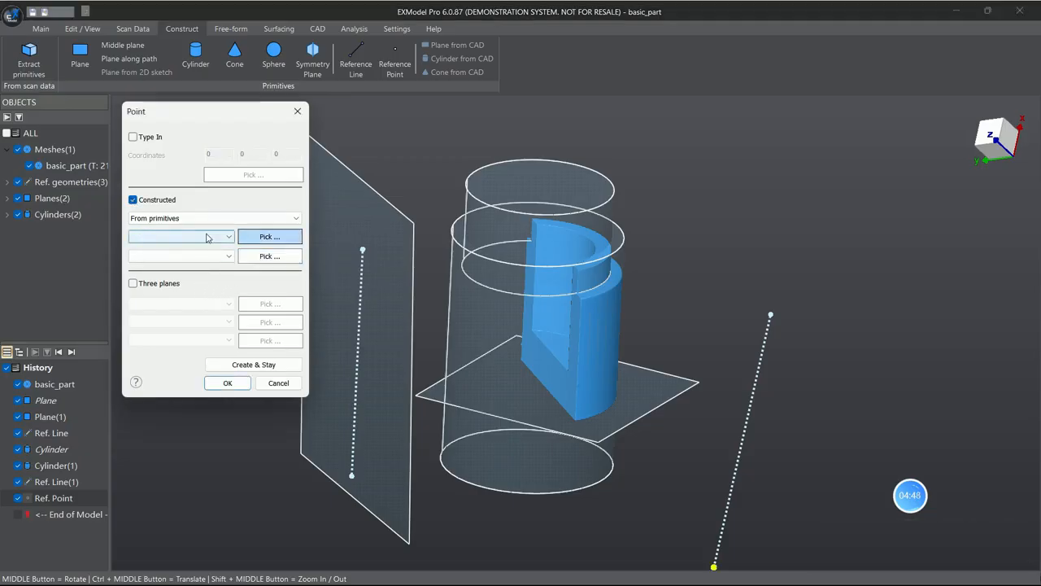
click(361, 340)
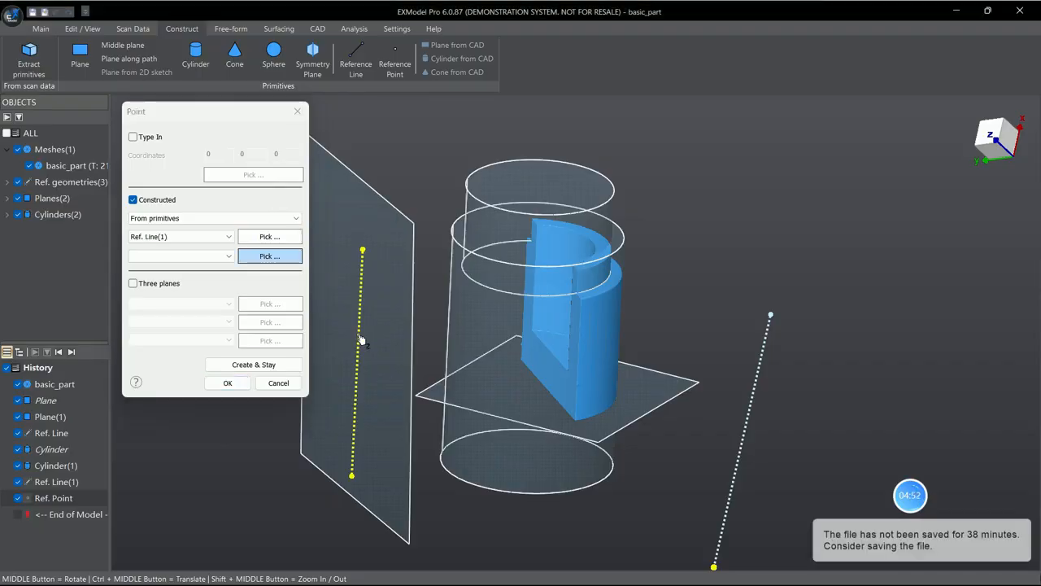
click(530, 331)
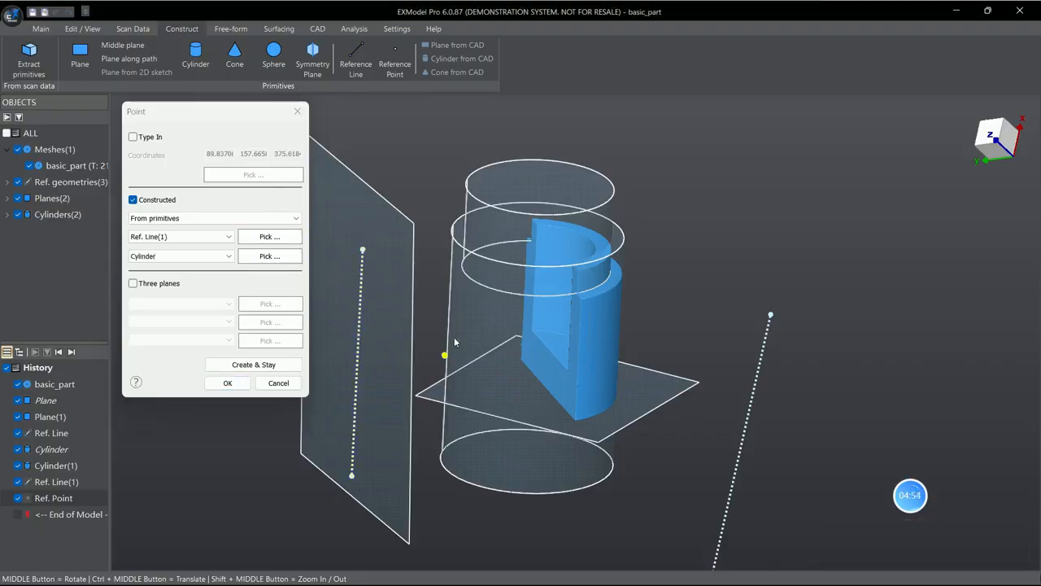
scroll(535, 287, up, 3)
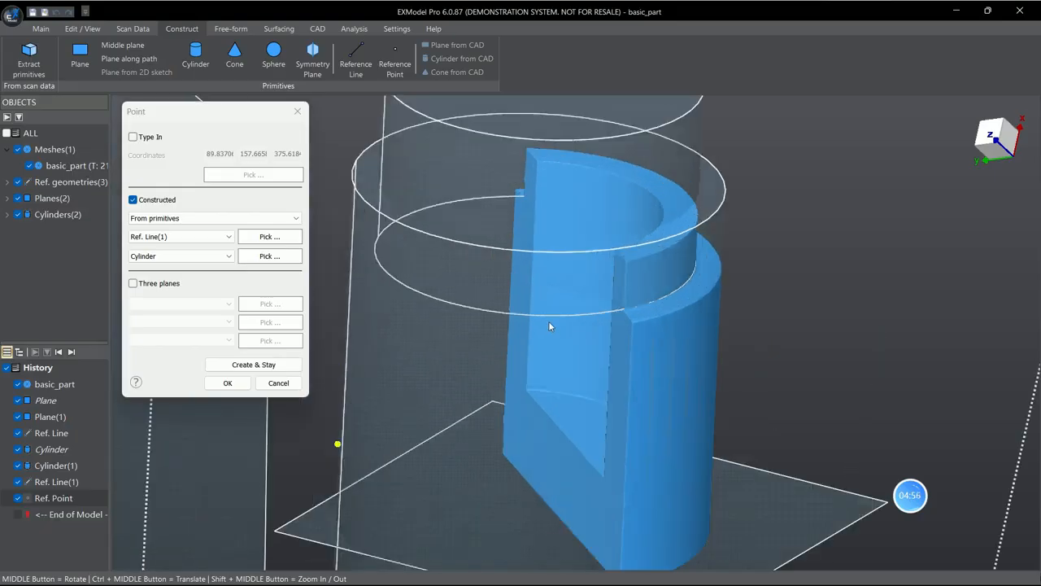
scroll(548, 323, down, 5)
middle_drag(515, 348, 552, 203)
middle_drag(601, 271, 625, 250)
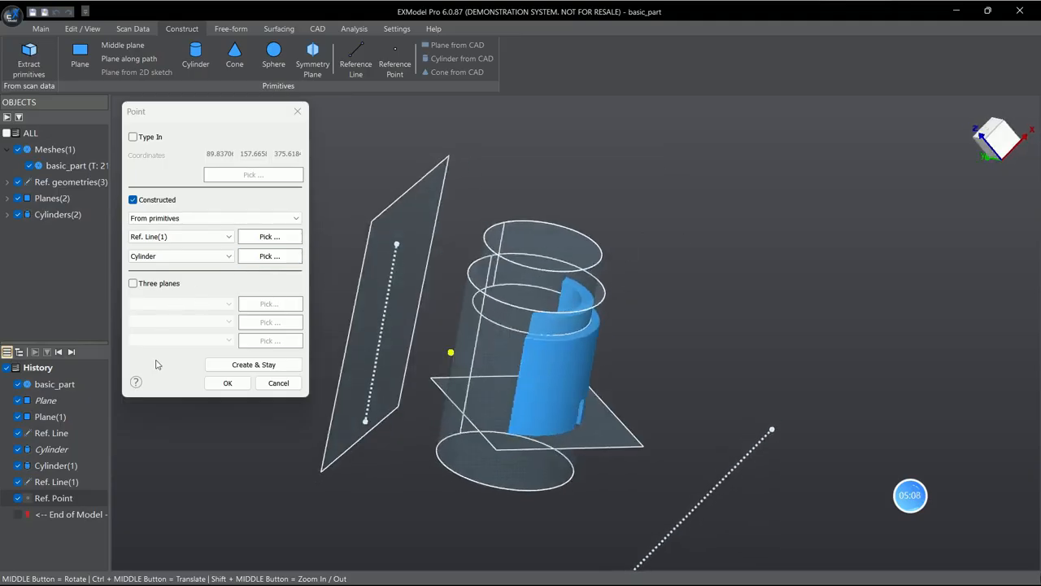
click(191, 300)
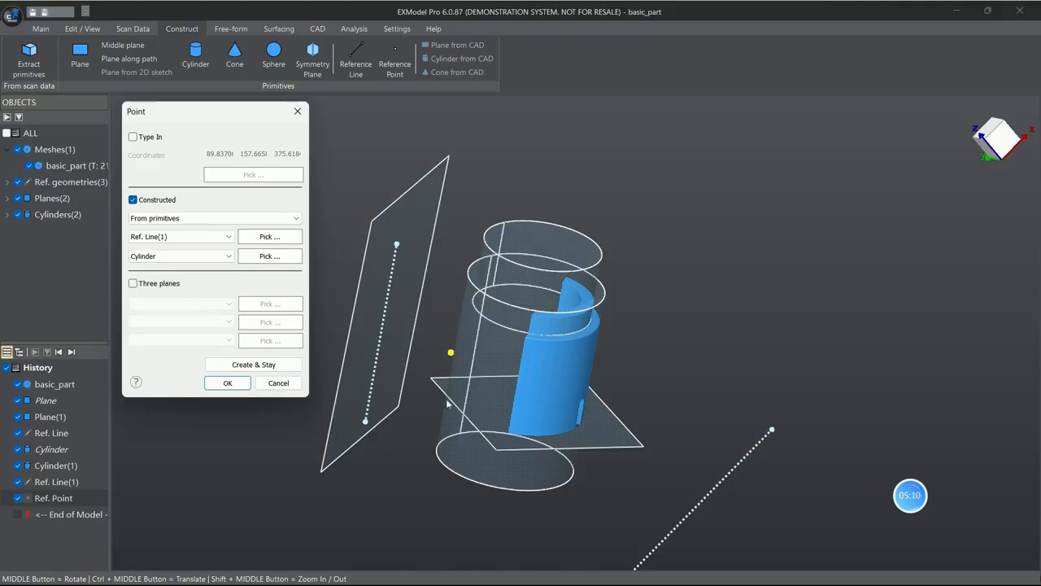
Step: Extract a plane primitive from the flat cut face of the basic_part mesh, using the Parallel to Plane constraint
click(34, 63)
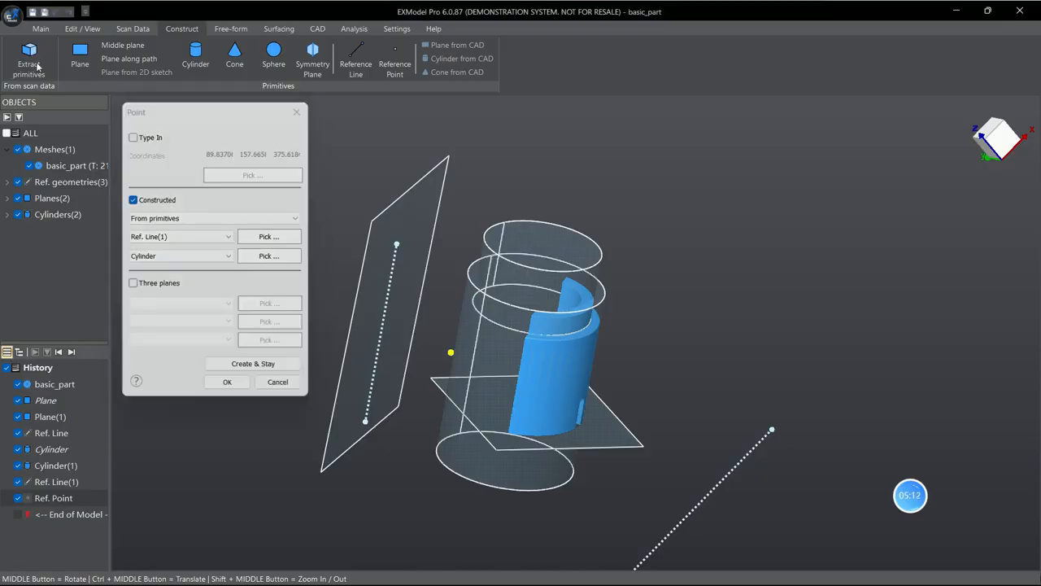
middle_drag(483, 391, 520, 386)
click(522, 391)
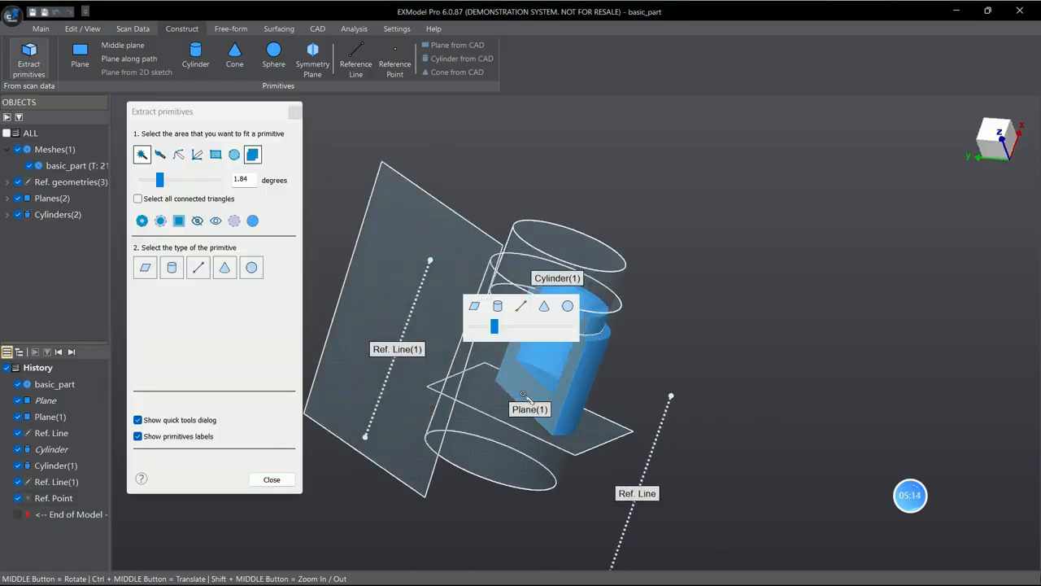
click(475, 306)
middle_drag(808, 257, 726, 254)
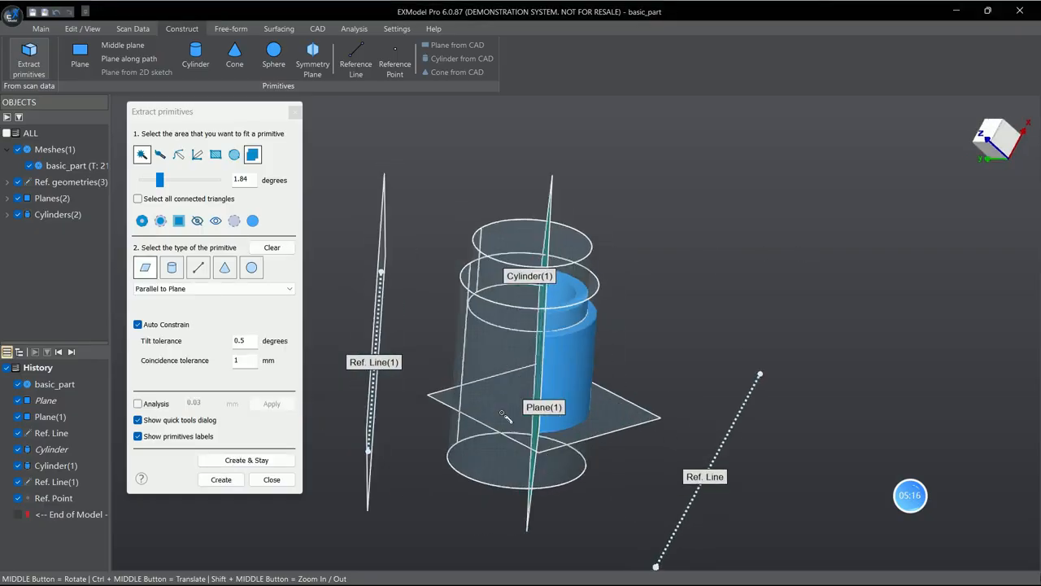
click(221, 479)
middle_drag(683, 399, 697, 265)
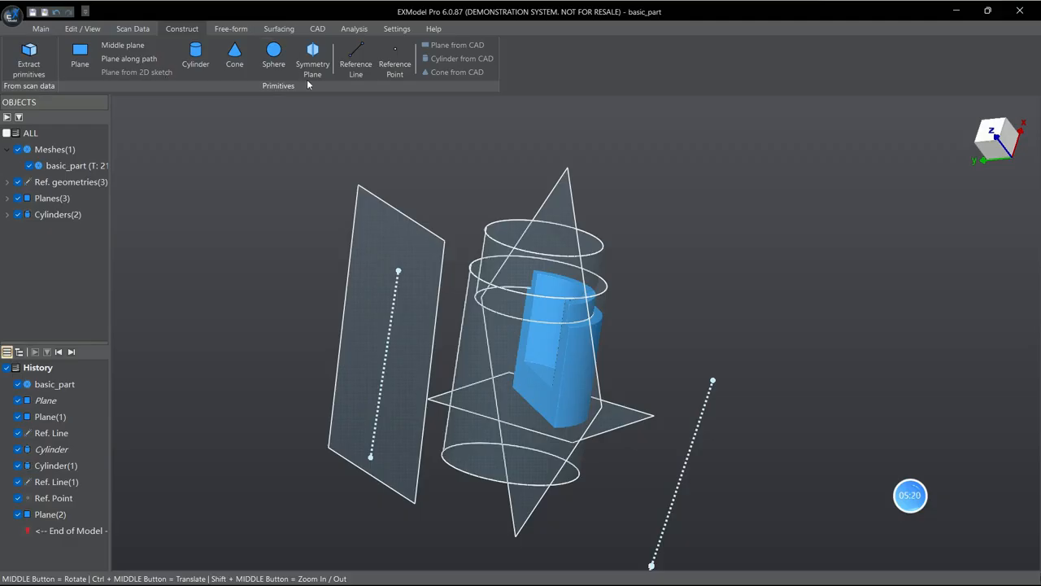
Step: Create a reference point from three planes using Plane, Plane(1) and Plane(2)
click(395, 58)
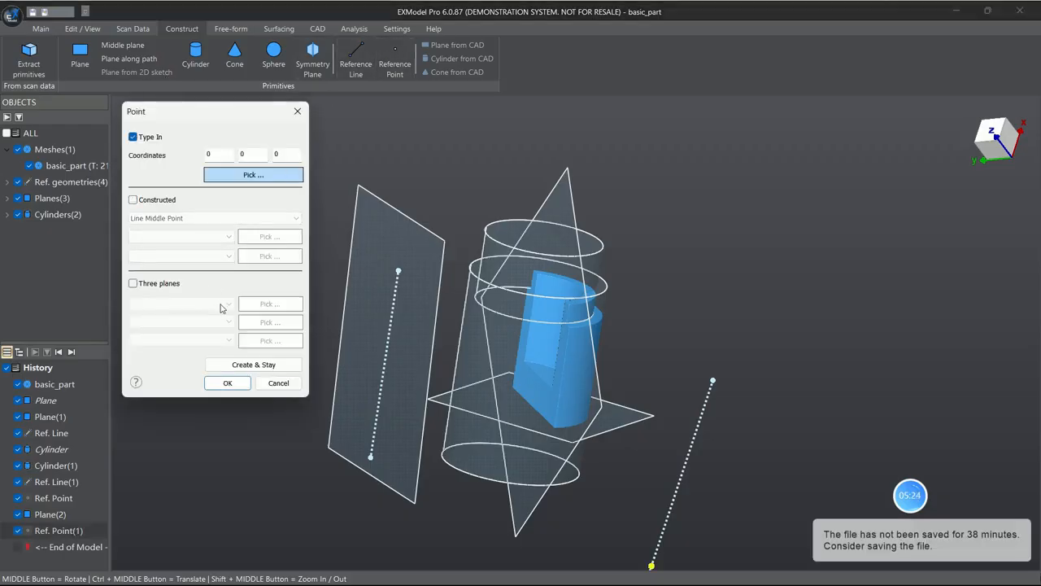
click(134, 284)
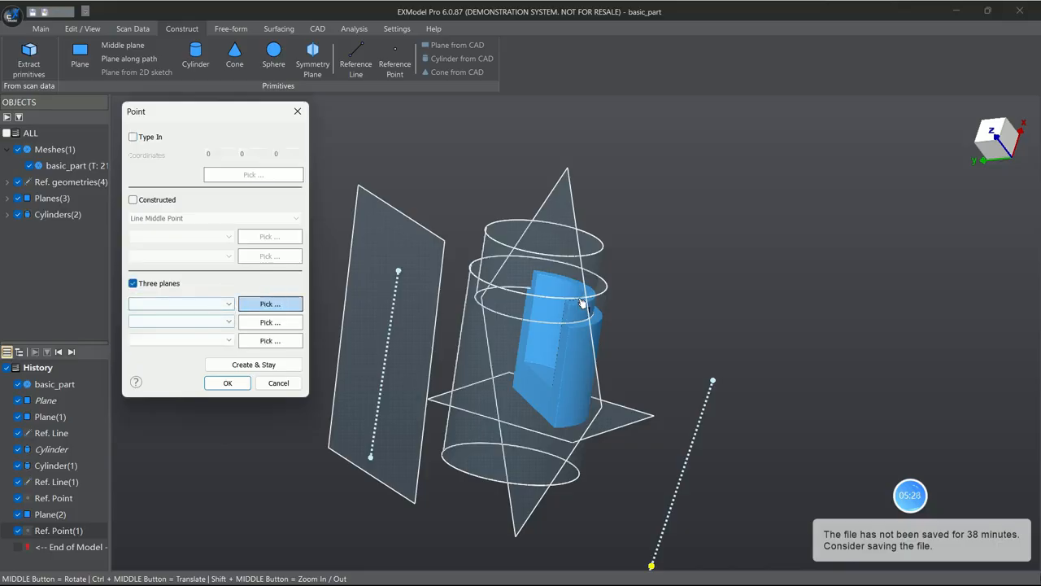
middle_drag(642, 264, 670, 233)
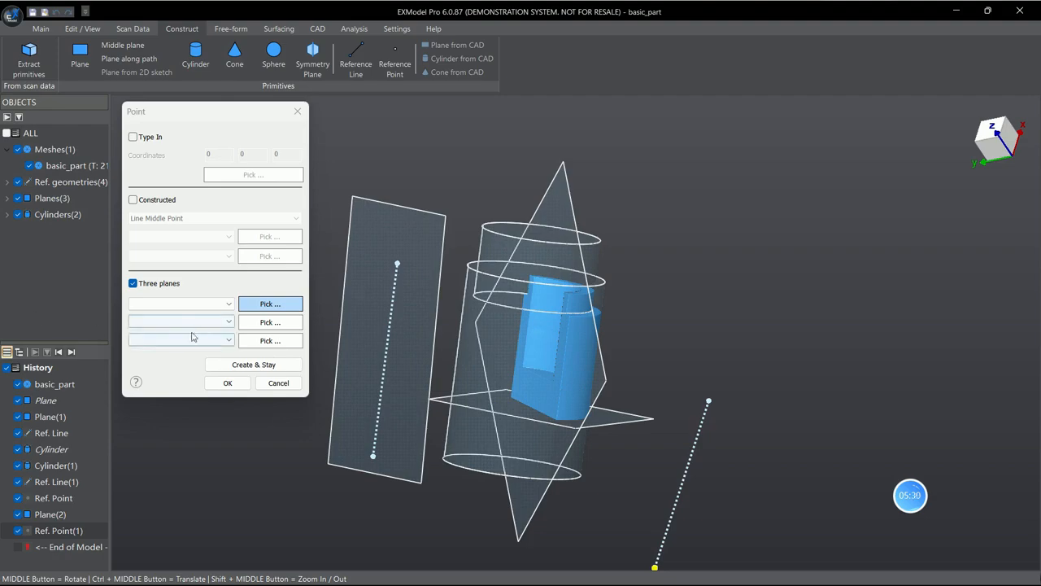
click(222, 306)
click(187, 315)
click(181, 322)
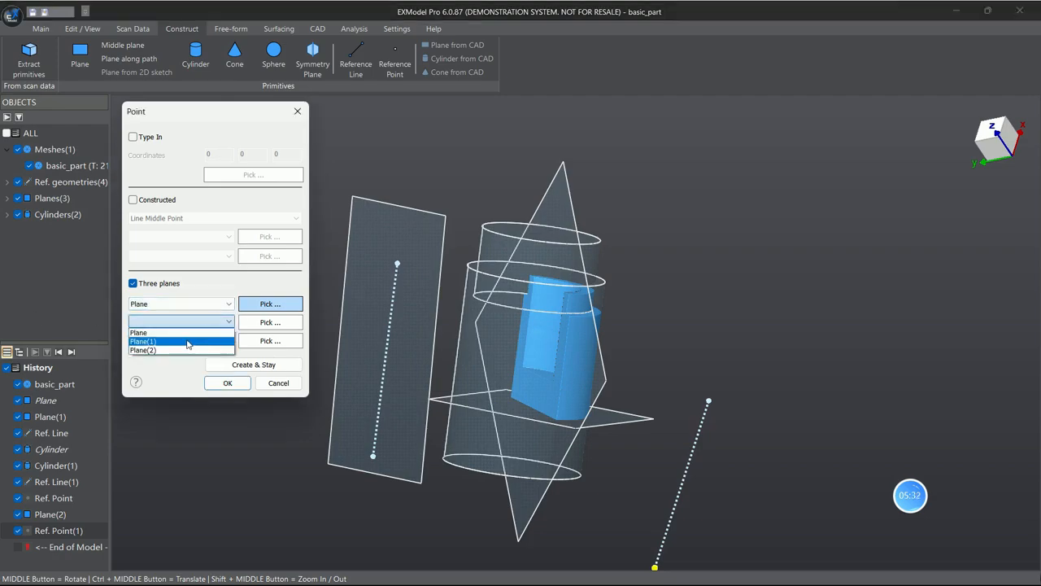
click(189, 342)
click(189, 340)
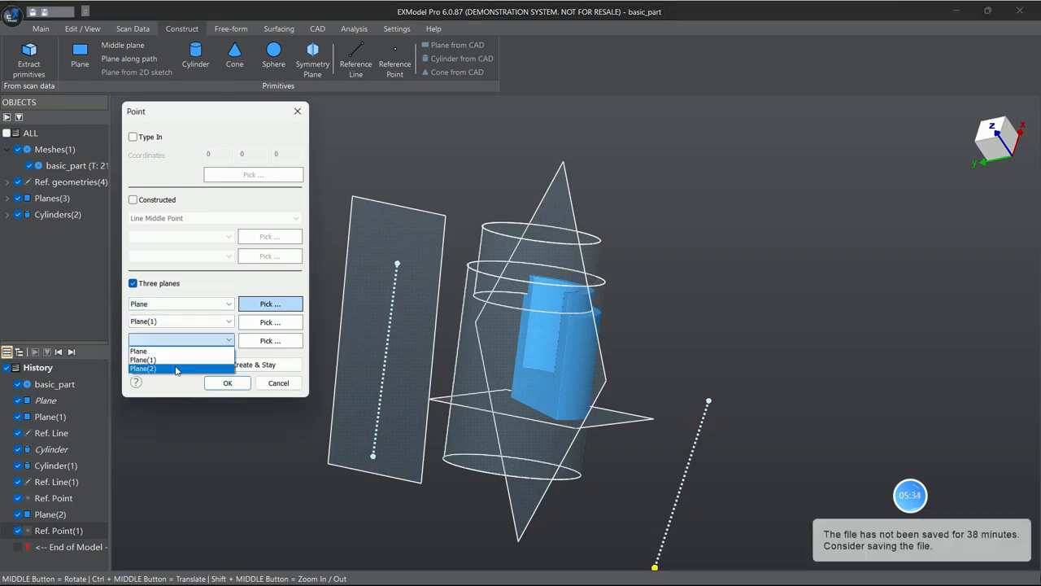
click(179, 364)
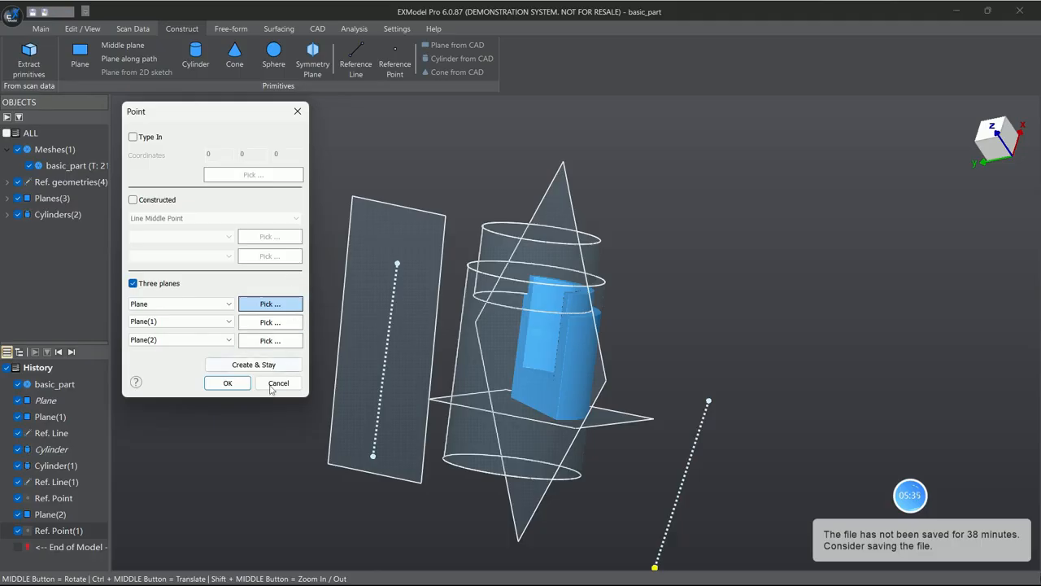
click(228, 384)
middle_drag(794, 264, 698, 261)
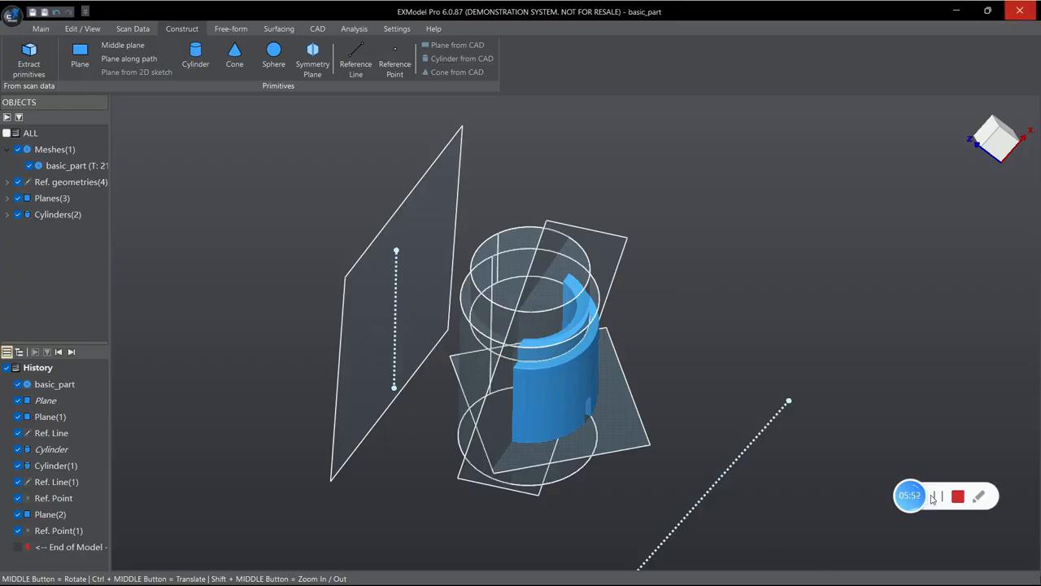
click(956, 496)
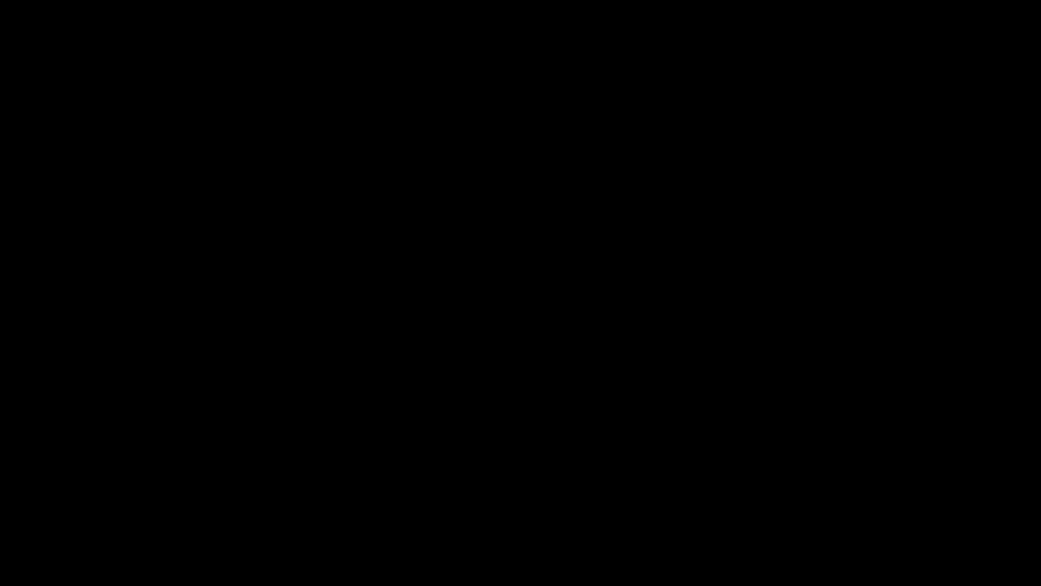